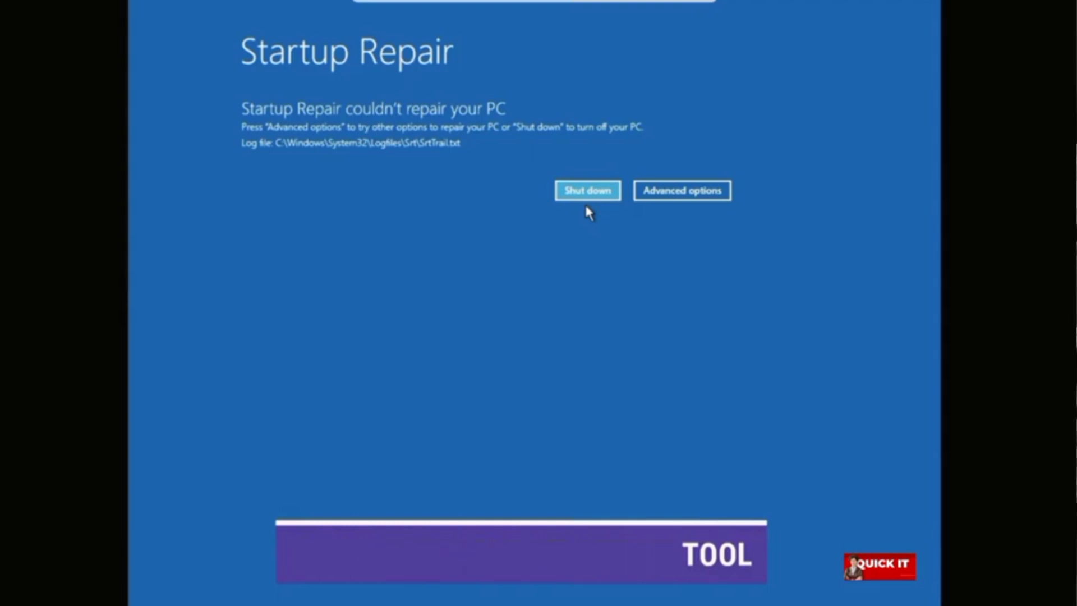
# - Run Startup Repair from the advanced troubleshooting options of the recovery environment
pyautogui.click(678, 194)
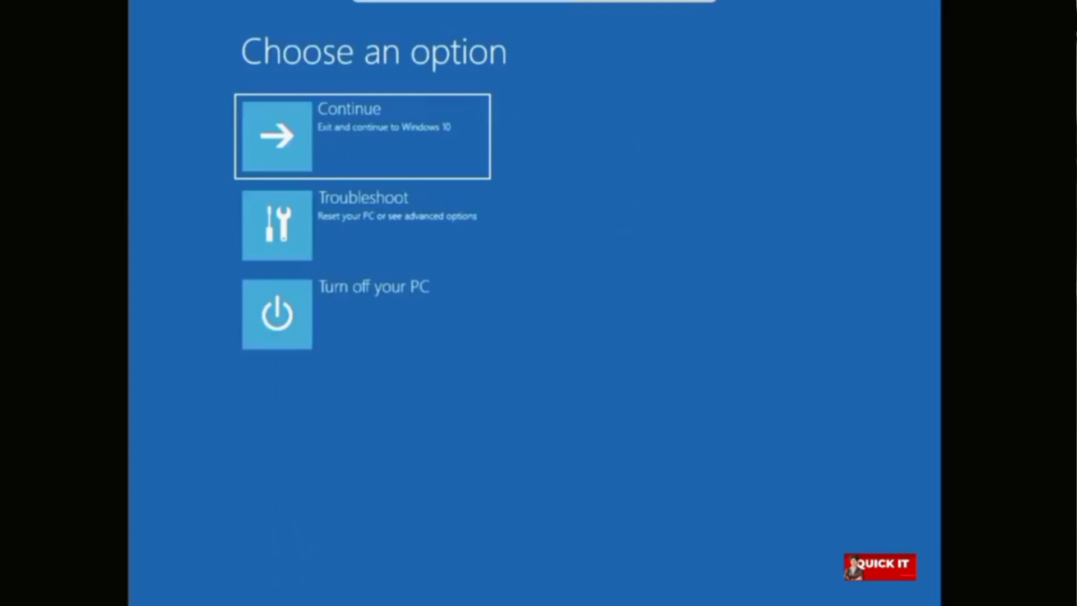
pyautogui.click(365, 226)
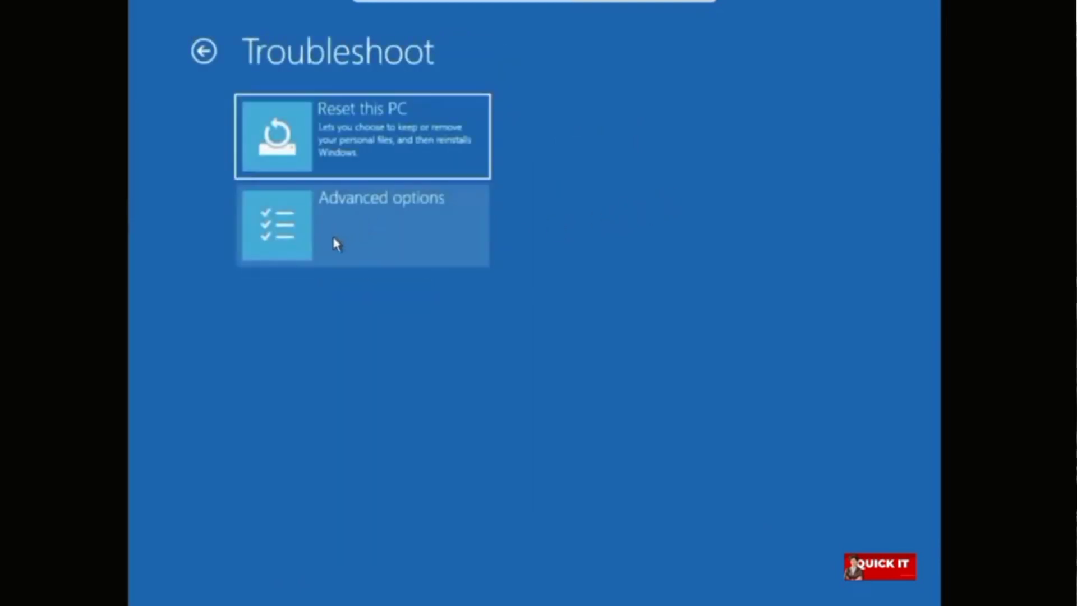
pyautogui.click(367, 231)
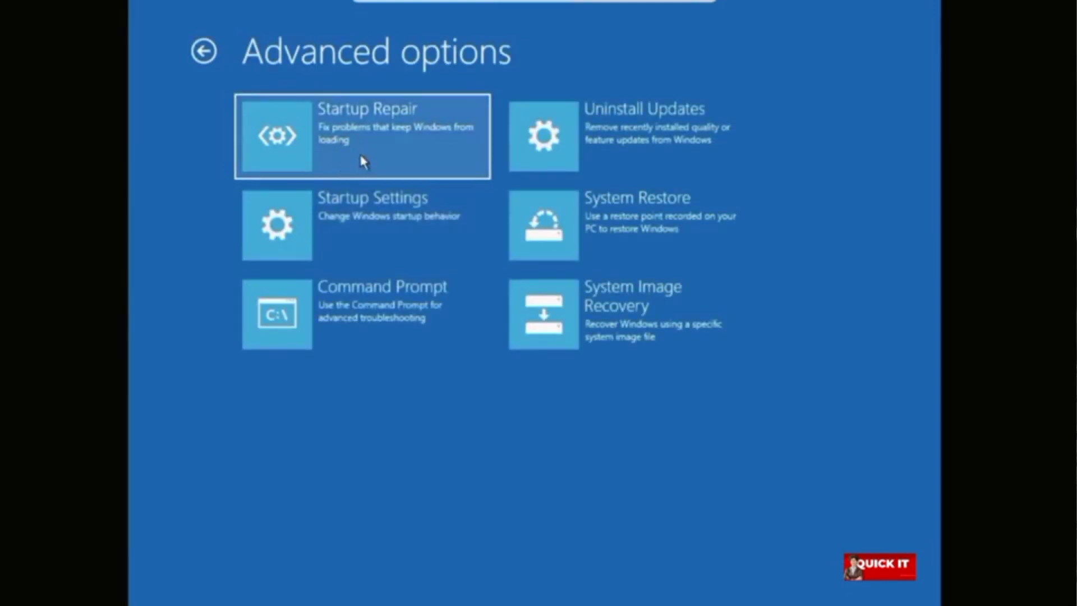
pyautogui.click(364, 162)
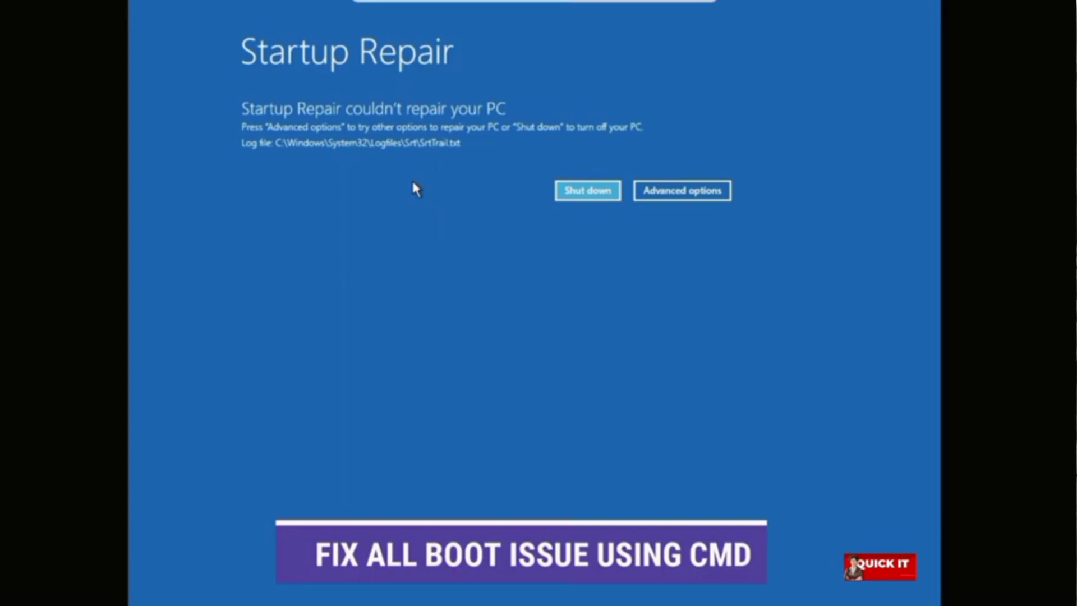
# - Open Command Prompt from the advanced troubleshooting options and move its window slightly
pyautogui.click(662, 195)
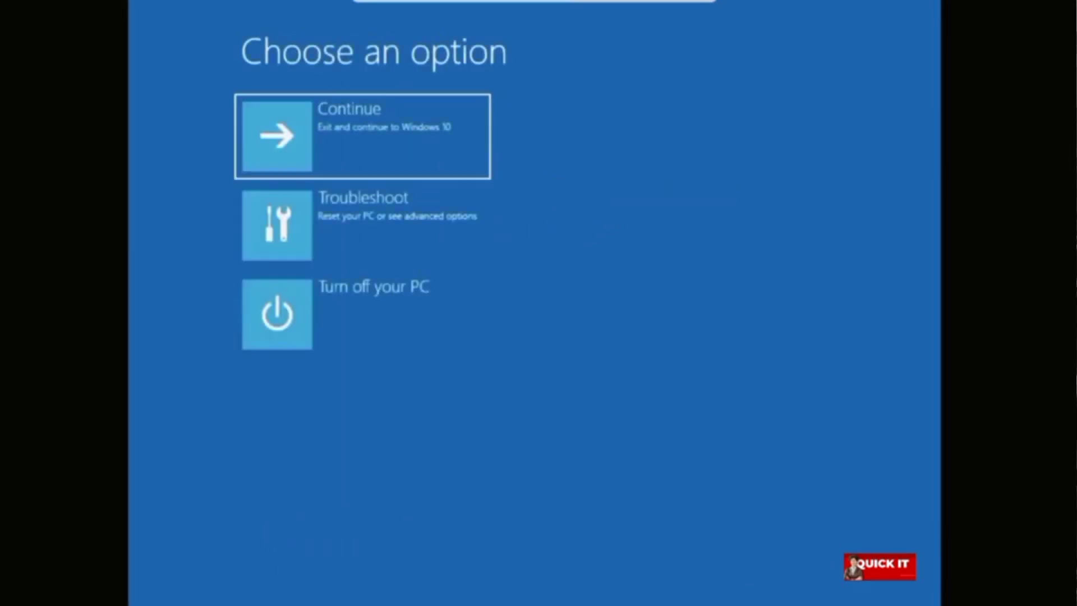
pyautogui.click(352, 227)
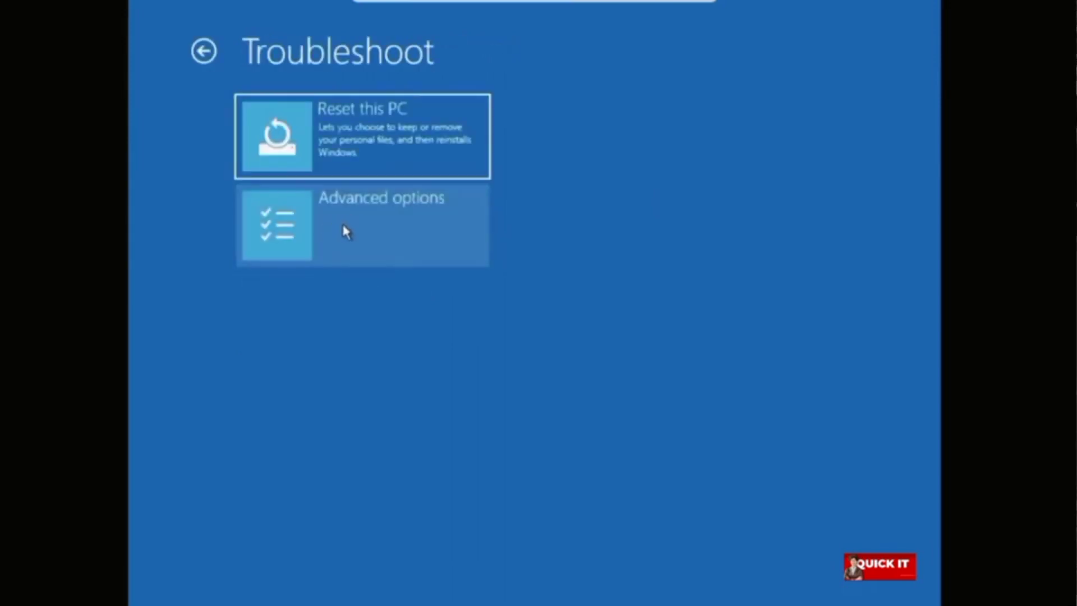
pyautogui.click(347, 230)
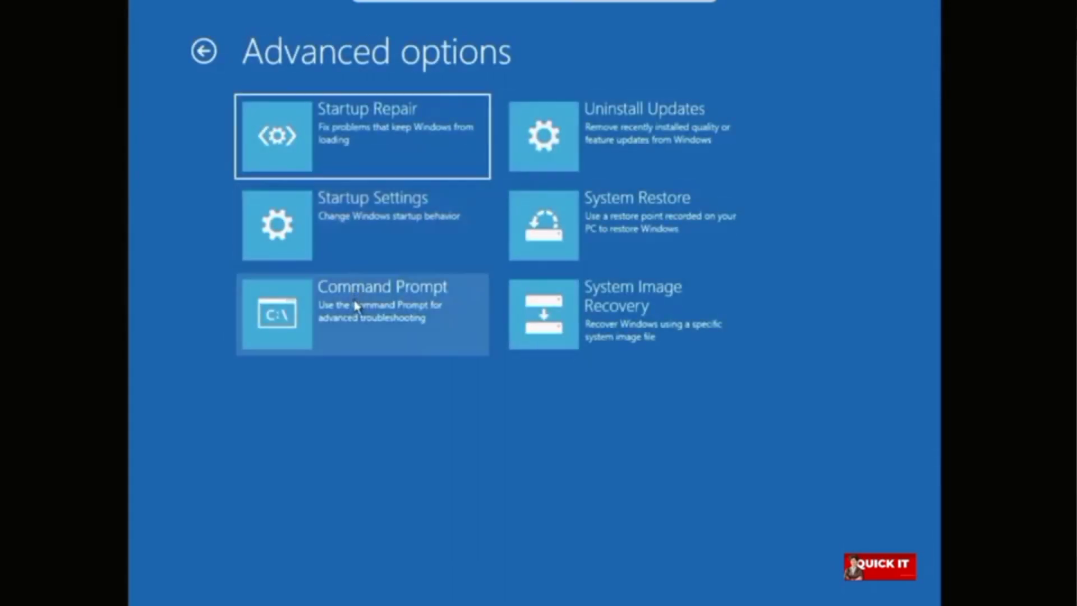
pyautogui.click(357, 318)
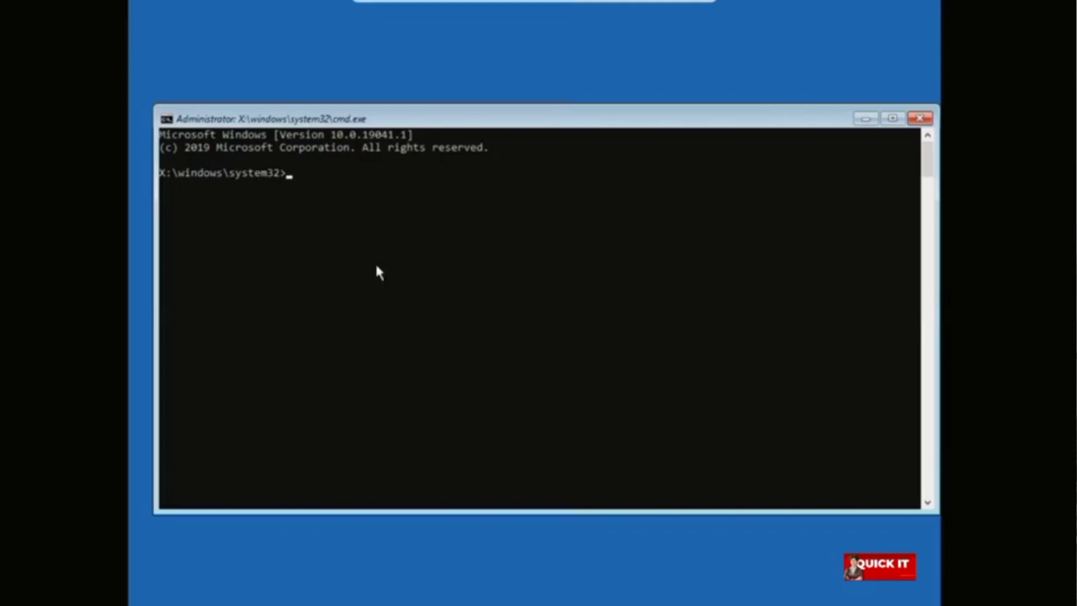
pyautogui.moveTo(483, 120); pyautogui.dragTo(470, 111)
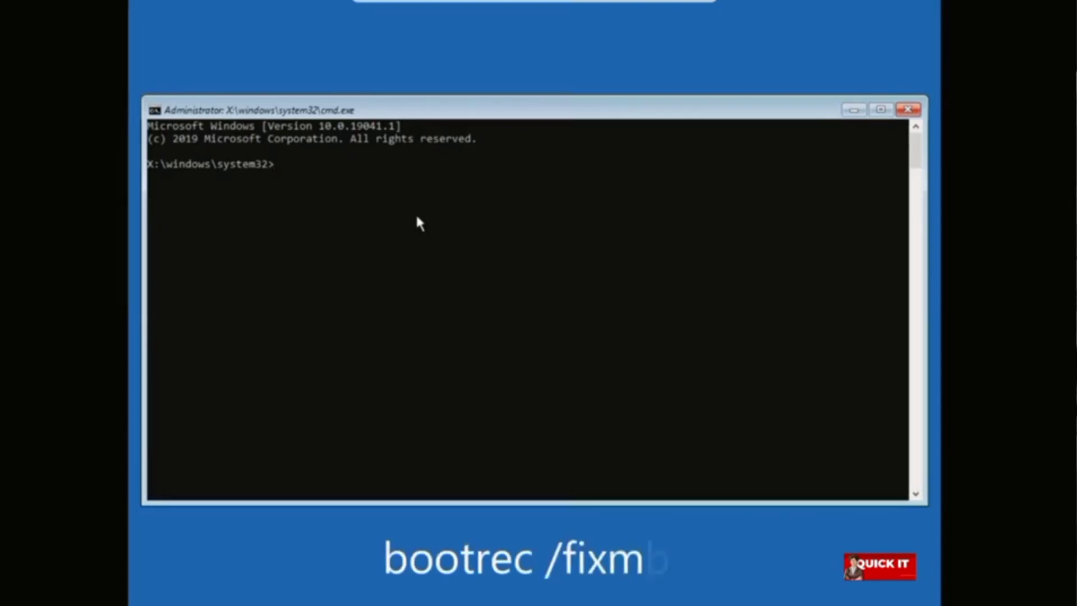
# - Repair the master boot record by running the command bootrec /fixmbr
pyautogui.write('bootrec')
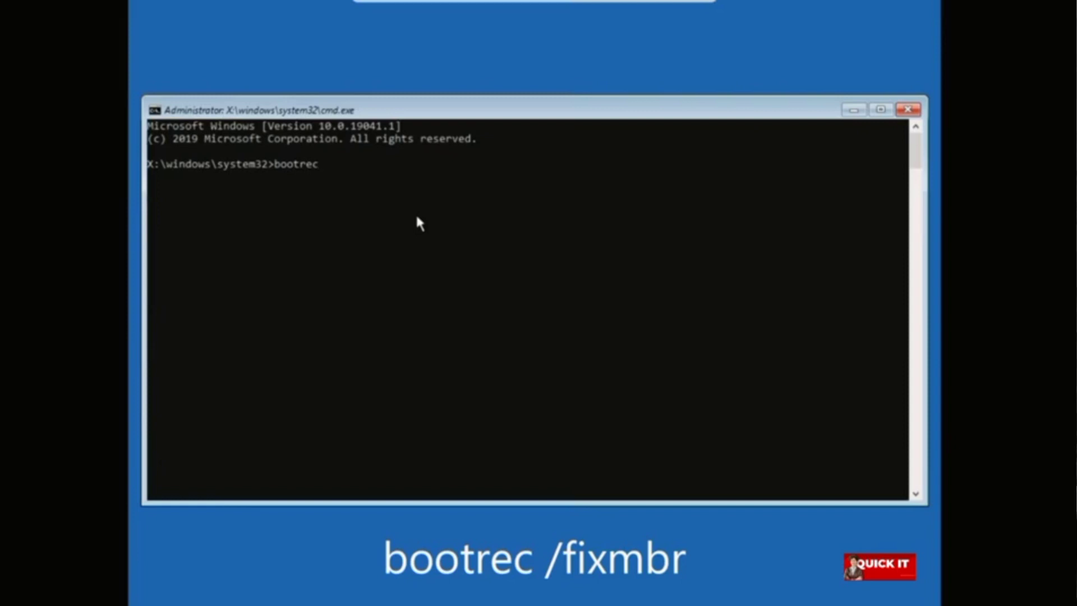
pyautogui.write(' /')
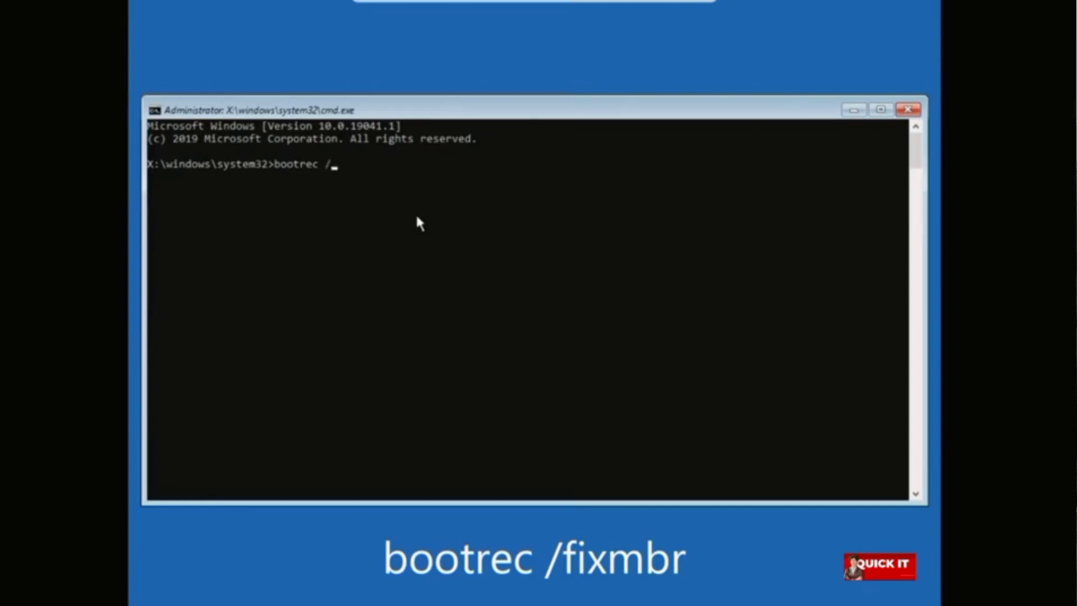
pyautogui.write('f')
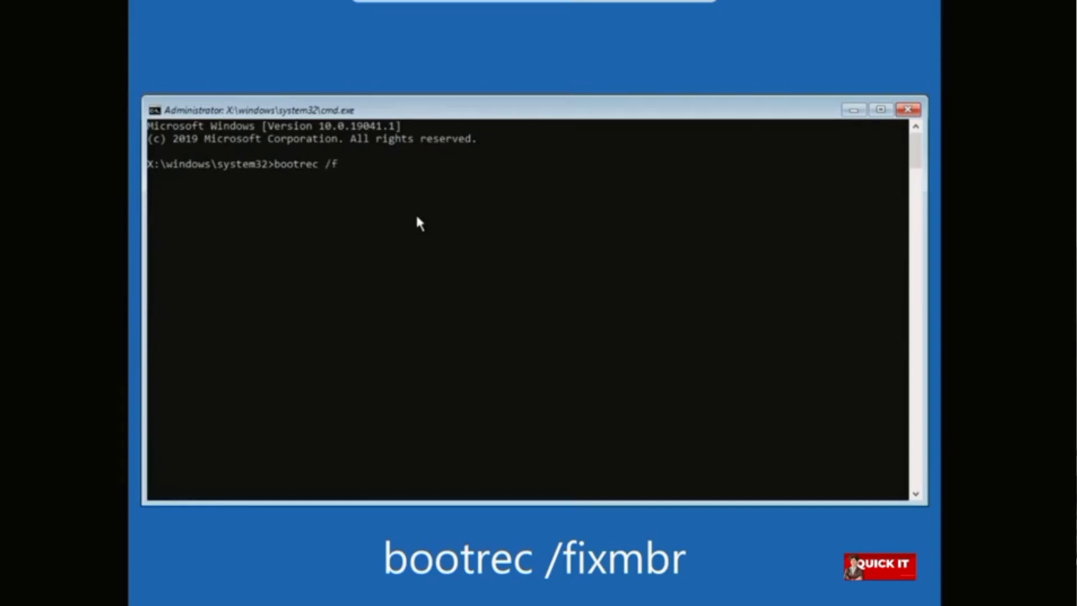
pyautogui.write('ixmbr')
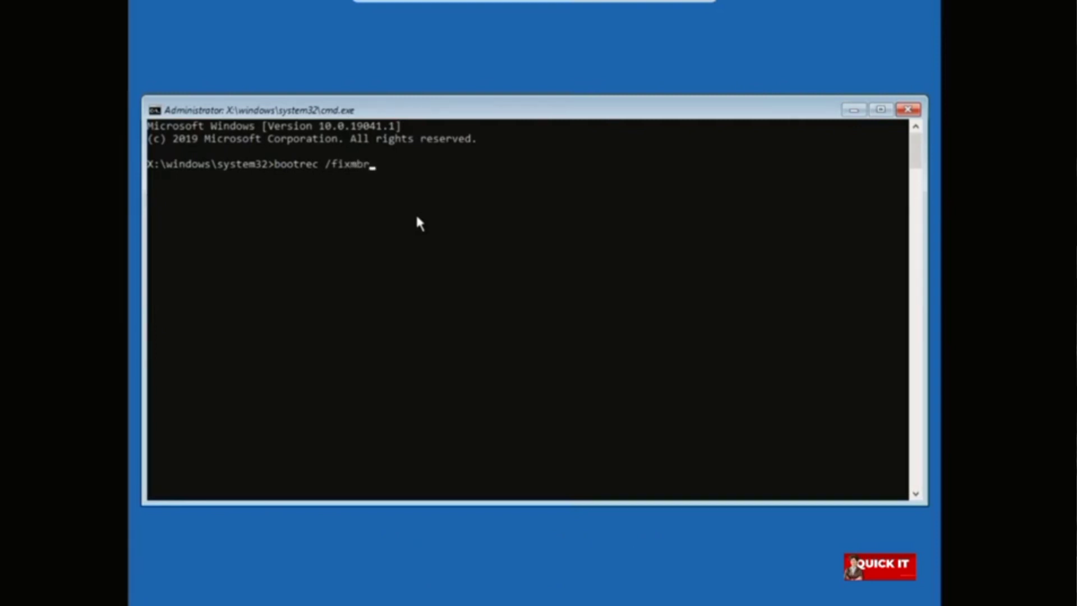
pyautogui.press('Return')
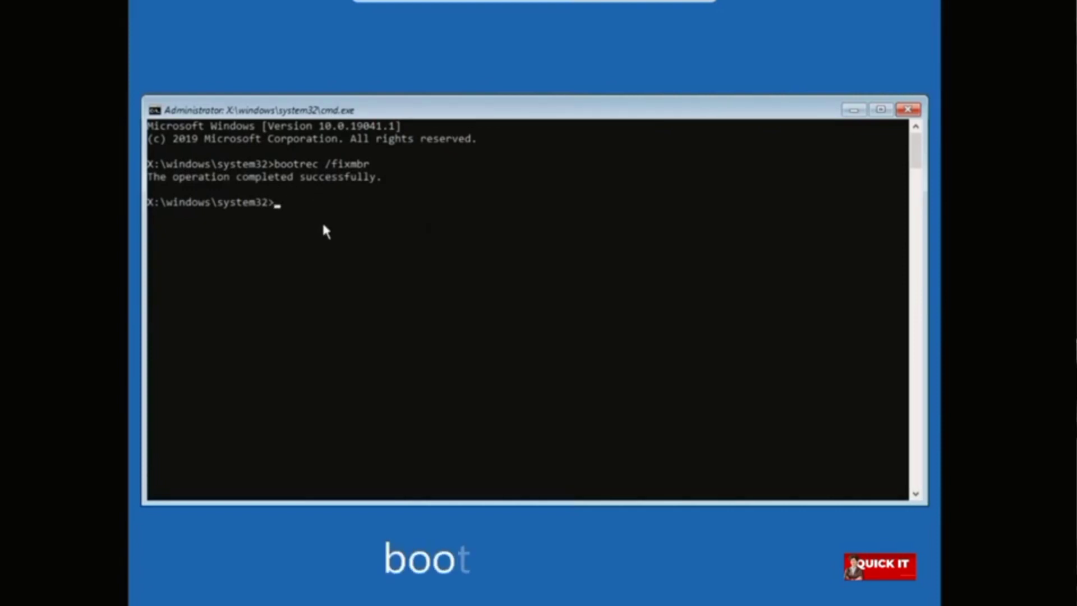
# - Try to write a new boot sector by running the command bootrec /fixboot
pyautogui.write('bootr')
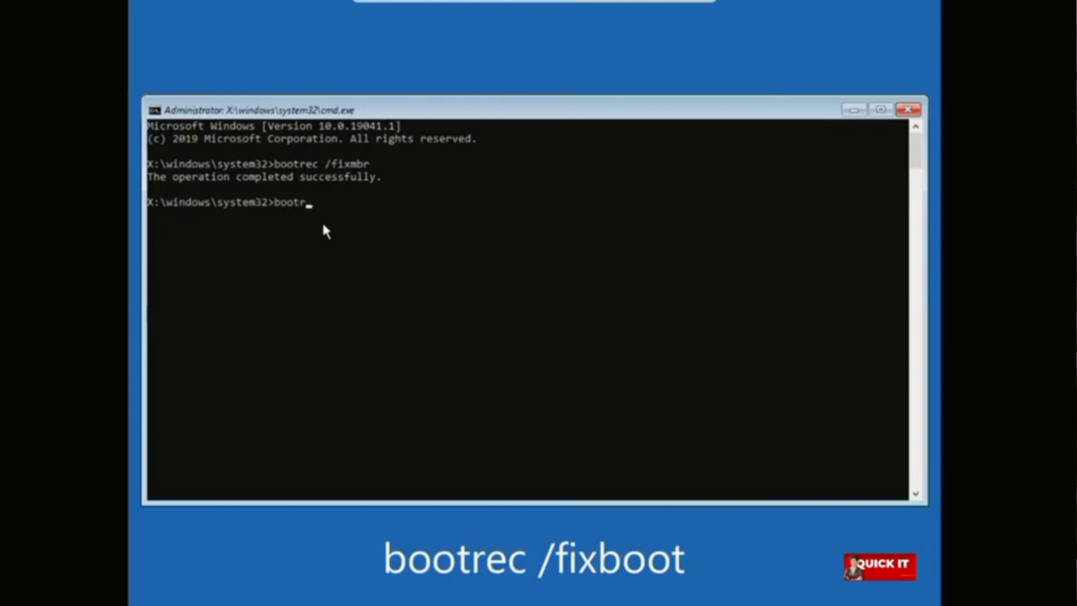
pyautogui.write('ec /fixboot')
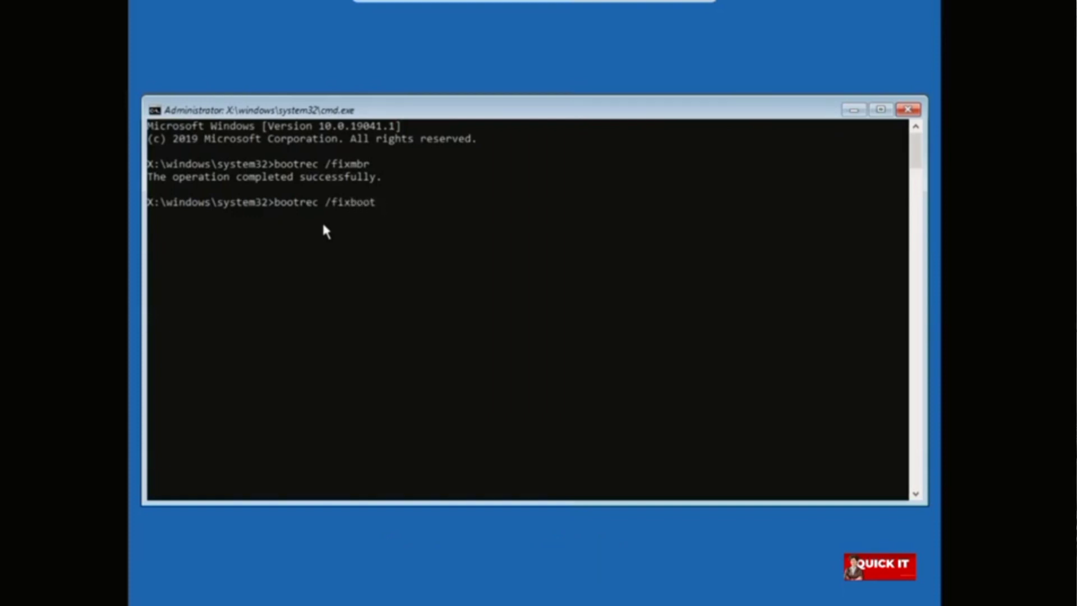
pyautogui.press('Return')
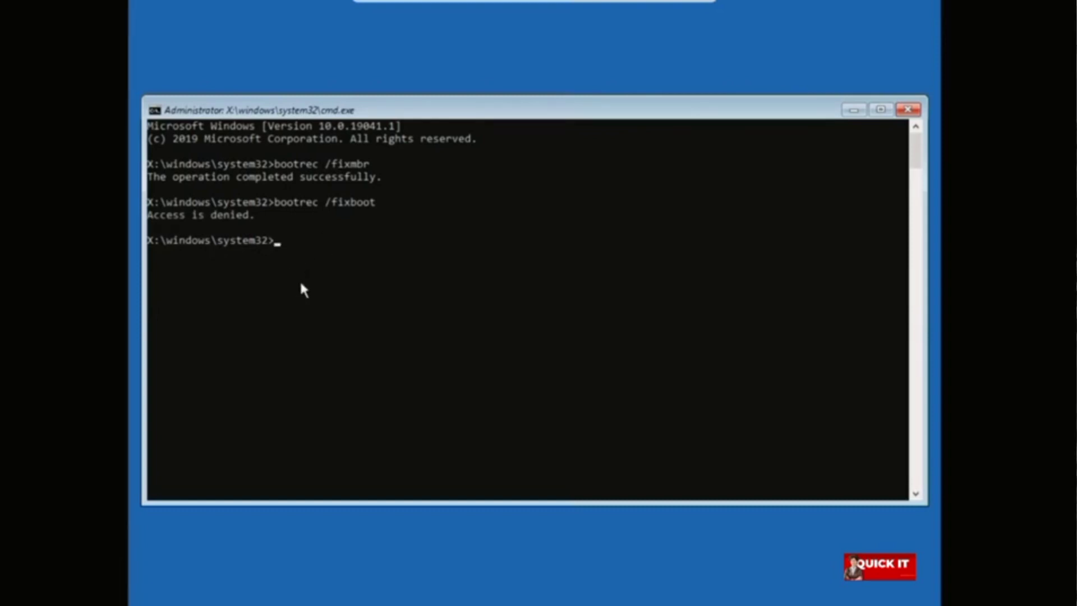
# - Scan all disks for Windows installations by running the command bootrec /scanos
pyautogui.write('bo')
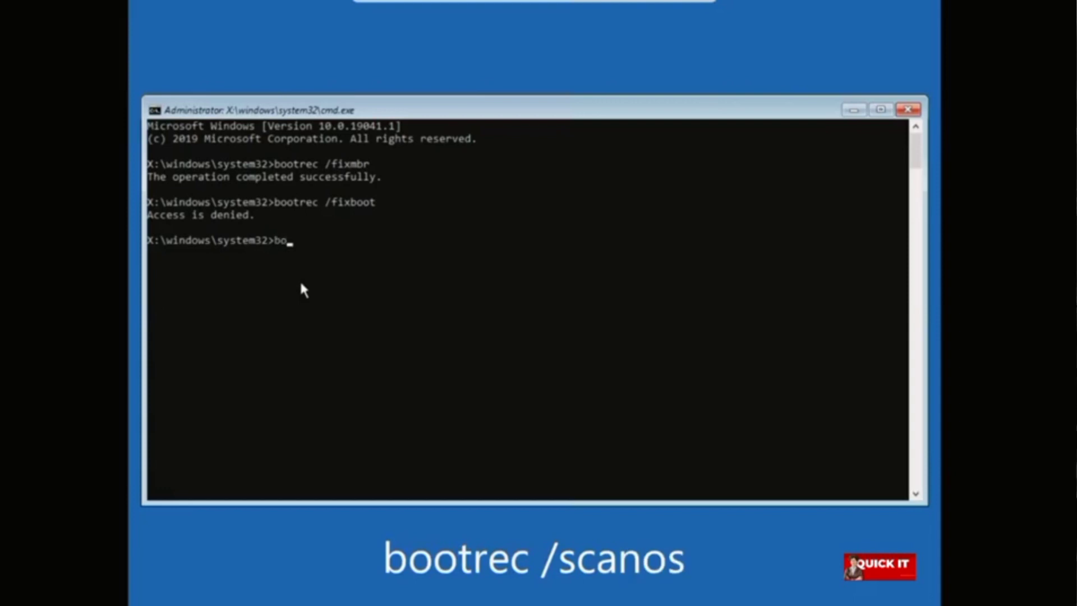
pyautogui.write('otrec /')
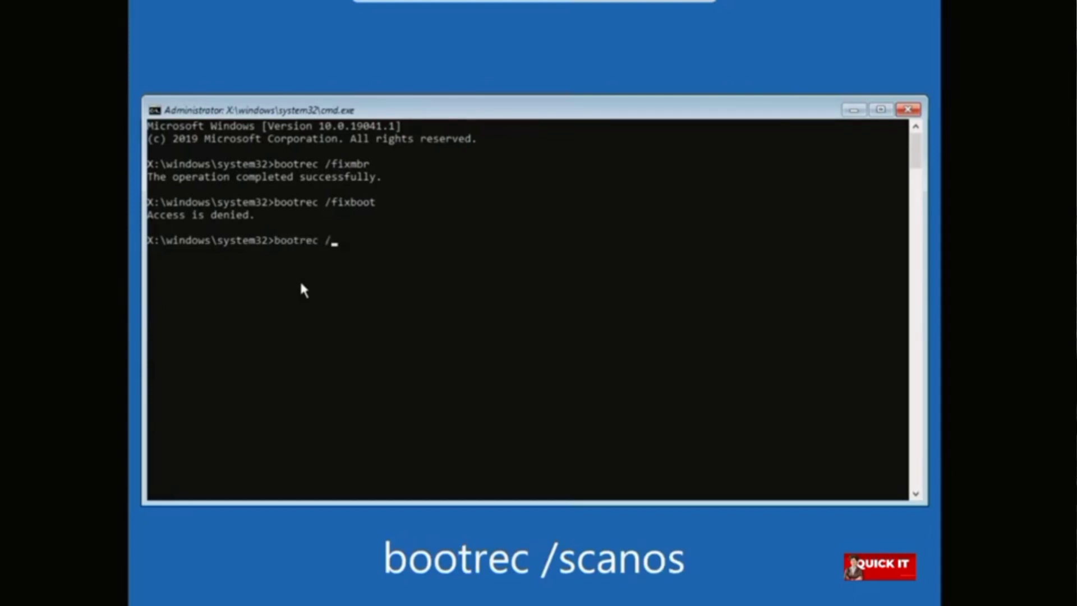
pyautogui.write('scan')
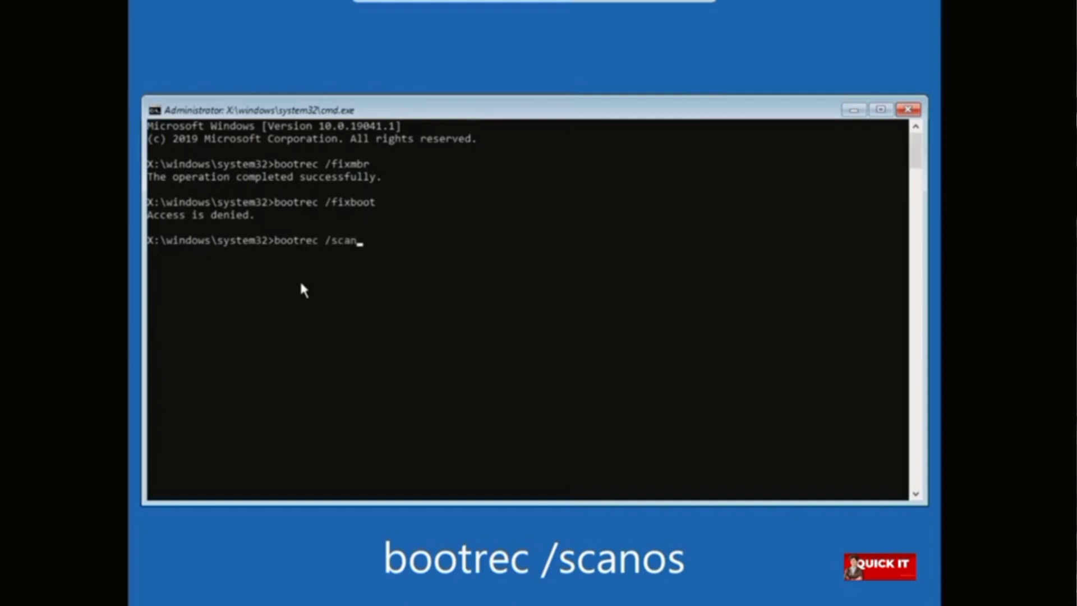
pyautogui.write('os')
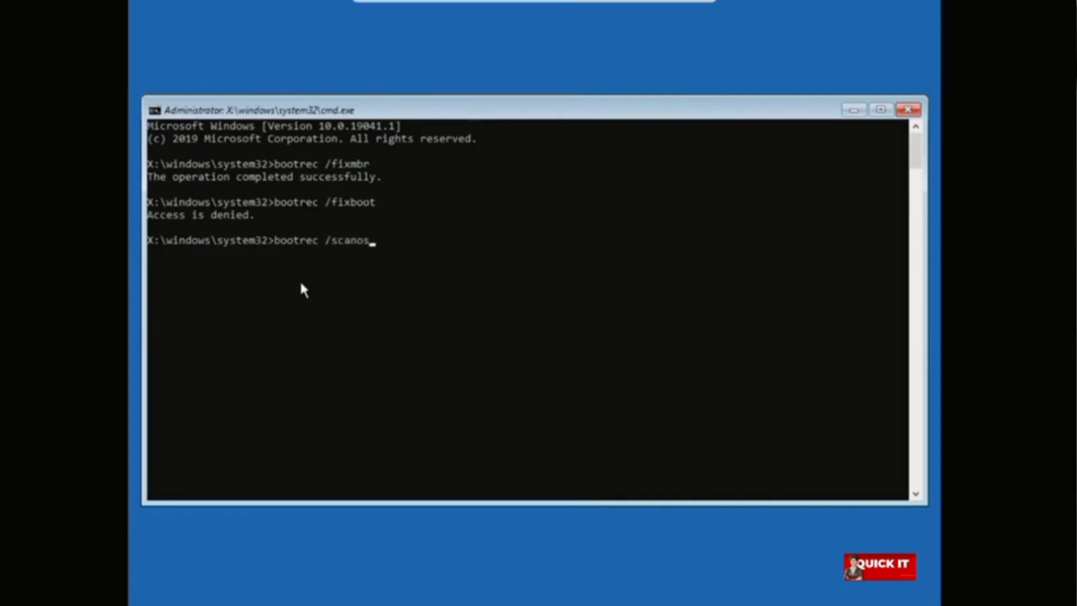
pyautogui.press('Return')
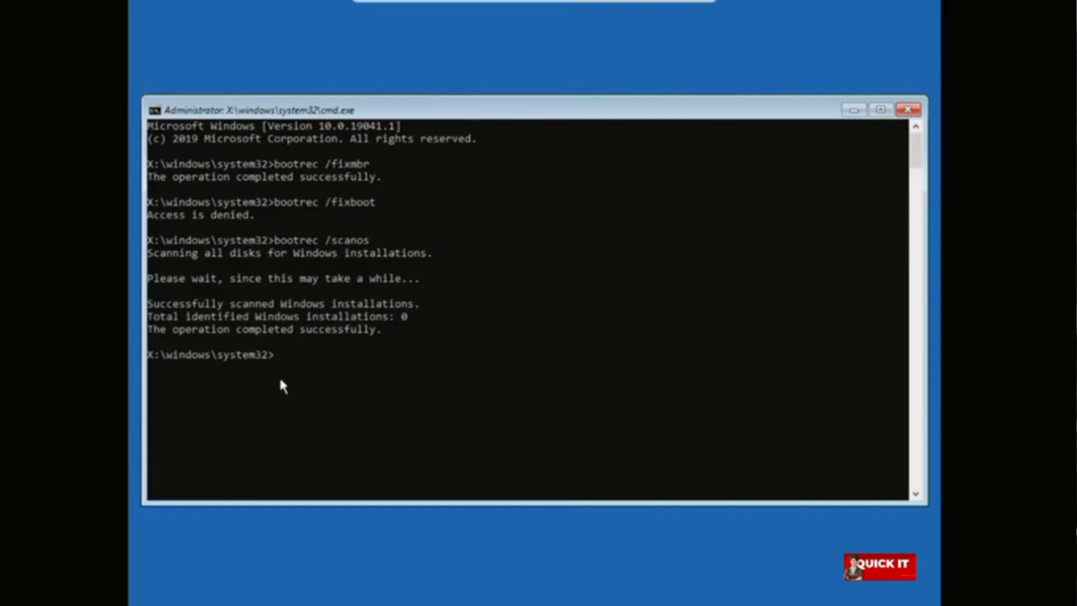
# - Check drive C for file system errors and bad sectors by running chkdsk /f/r c:
pyautogui.write('ch')
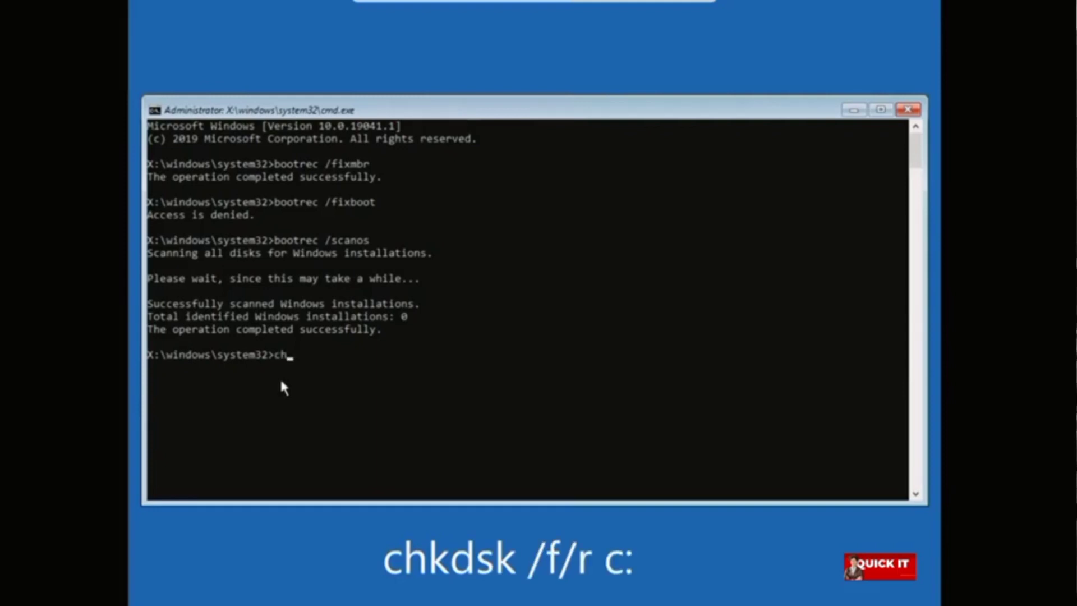
pyautogui.write('kdsk ')
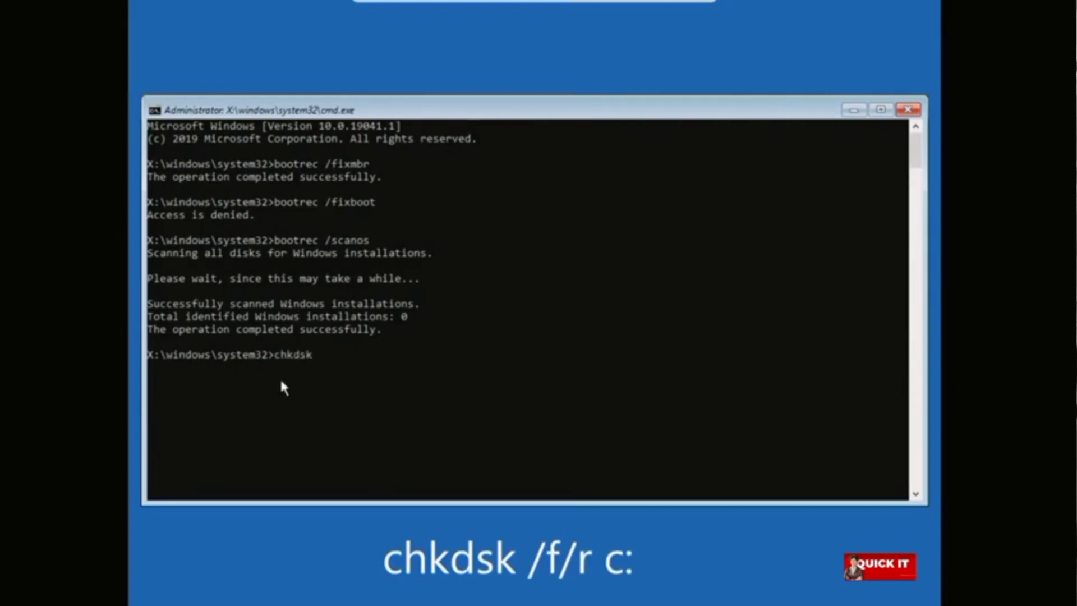
pyautogui.write('/f/r c')
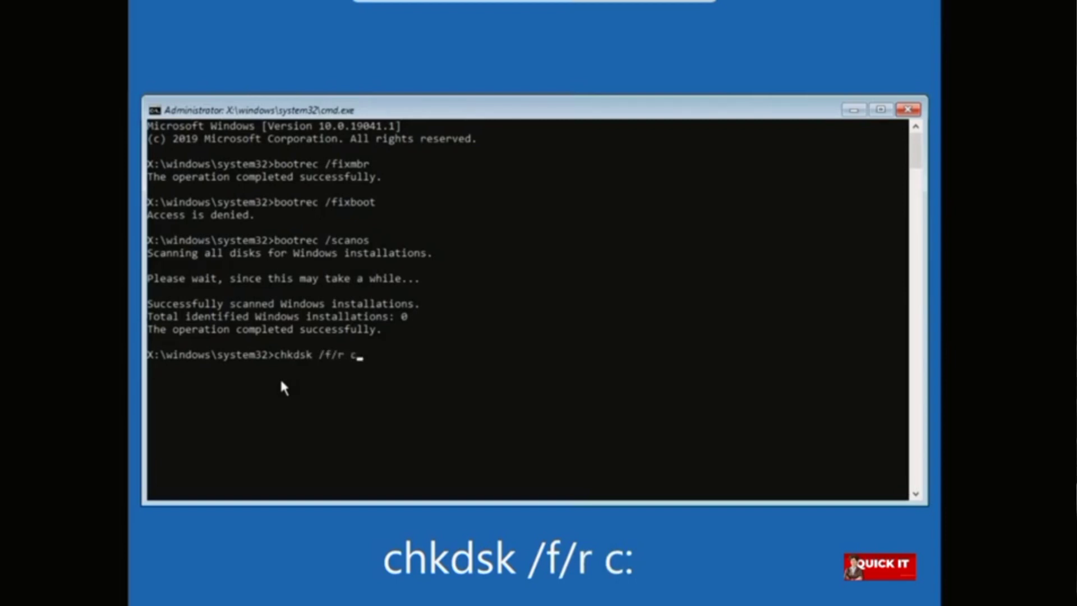
pyautogui.write(':')
pyautogui.press('Return')
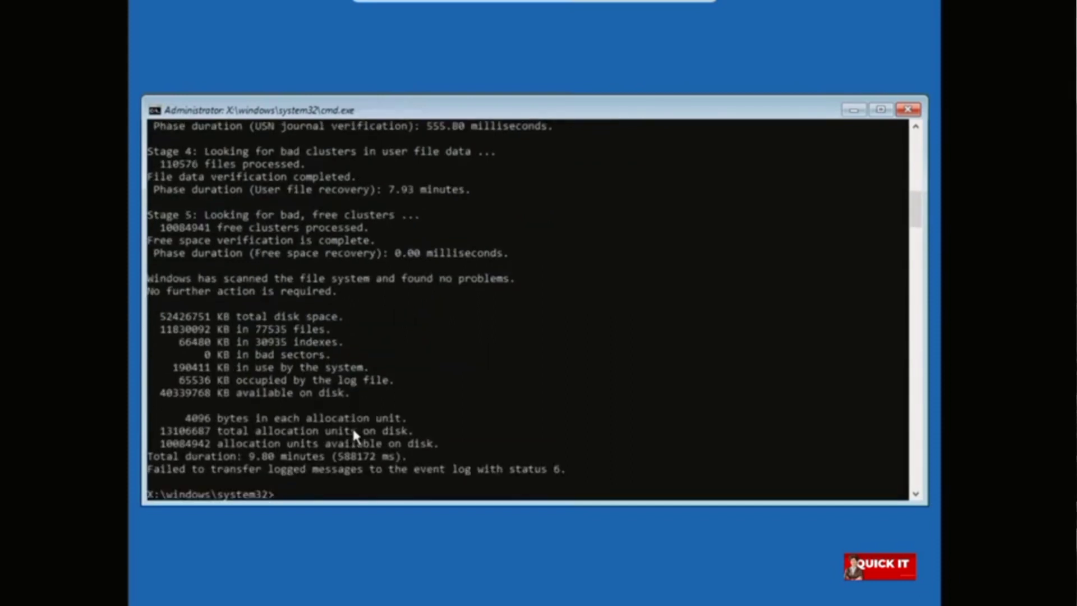
# - Start a scan of the protected system files by running the command sfc /scannow
pyautogui.scroll(-1, 359, 419)
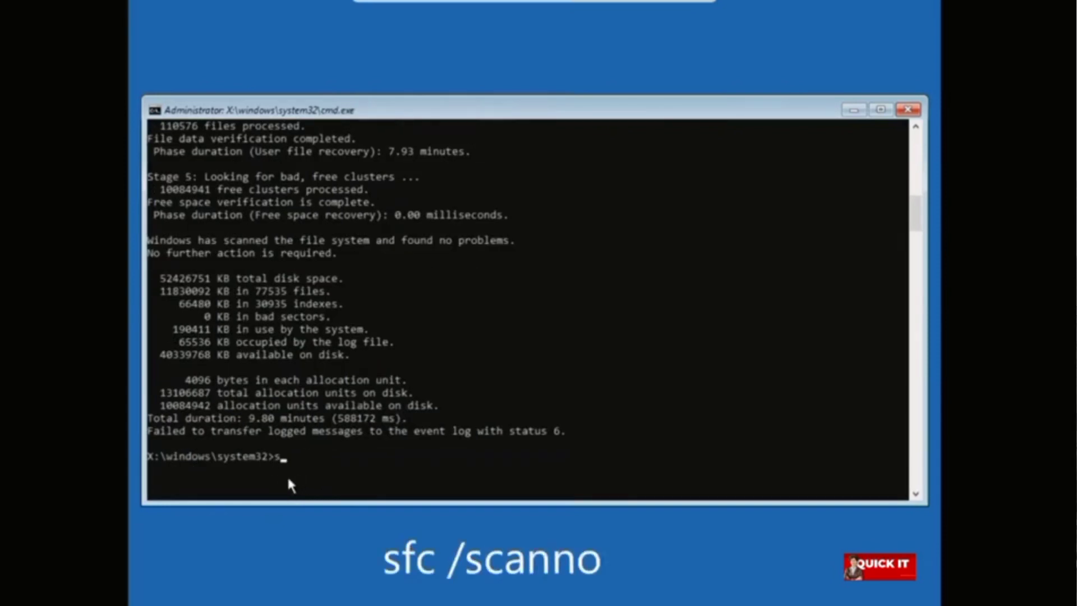
pyautogui.write('sfc ')
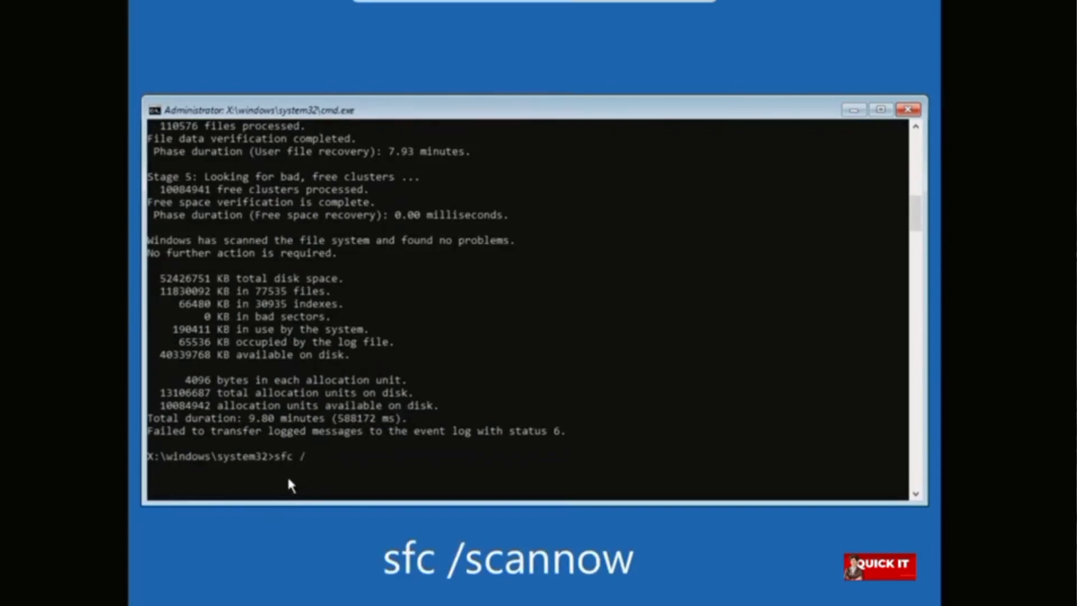
pyautogui.write('/scannow')
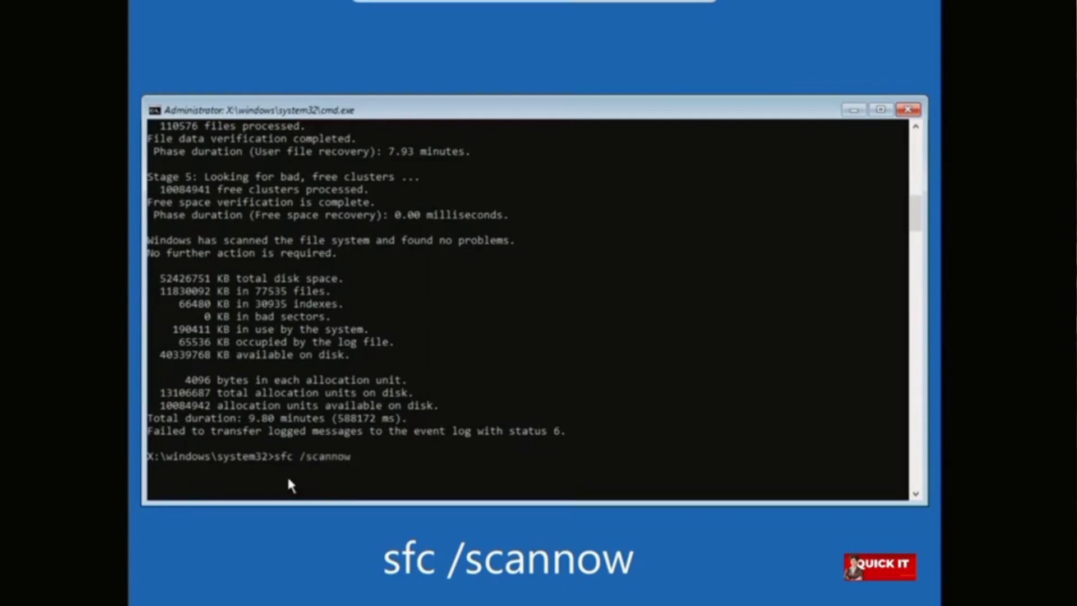
pyautogui.press('Return')
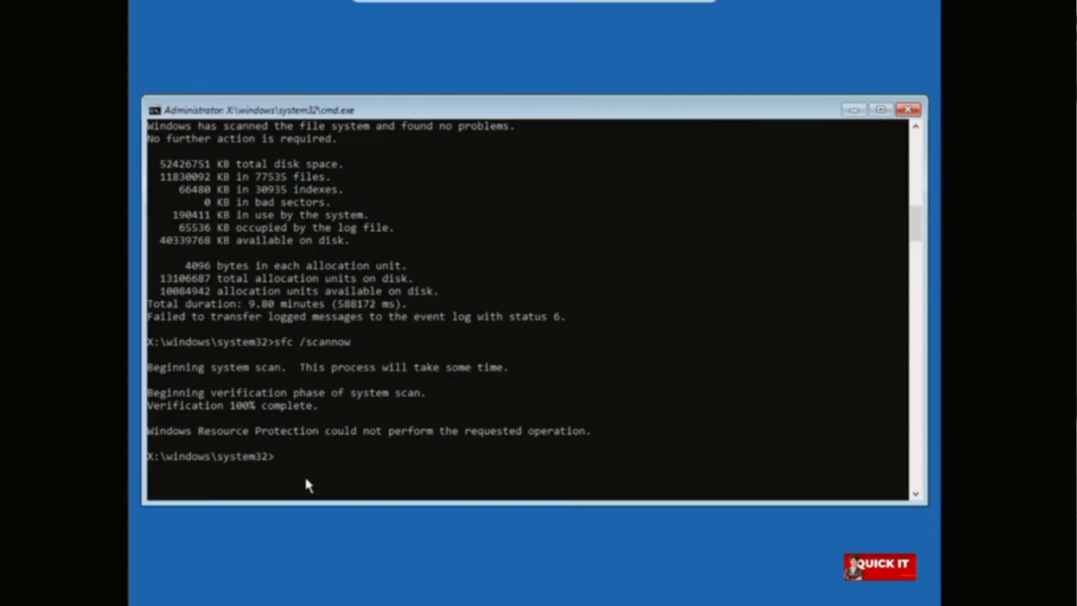
# - Close Command Prompt with the exit command and continue to Windows 10
pyautogui.write('it')
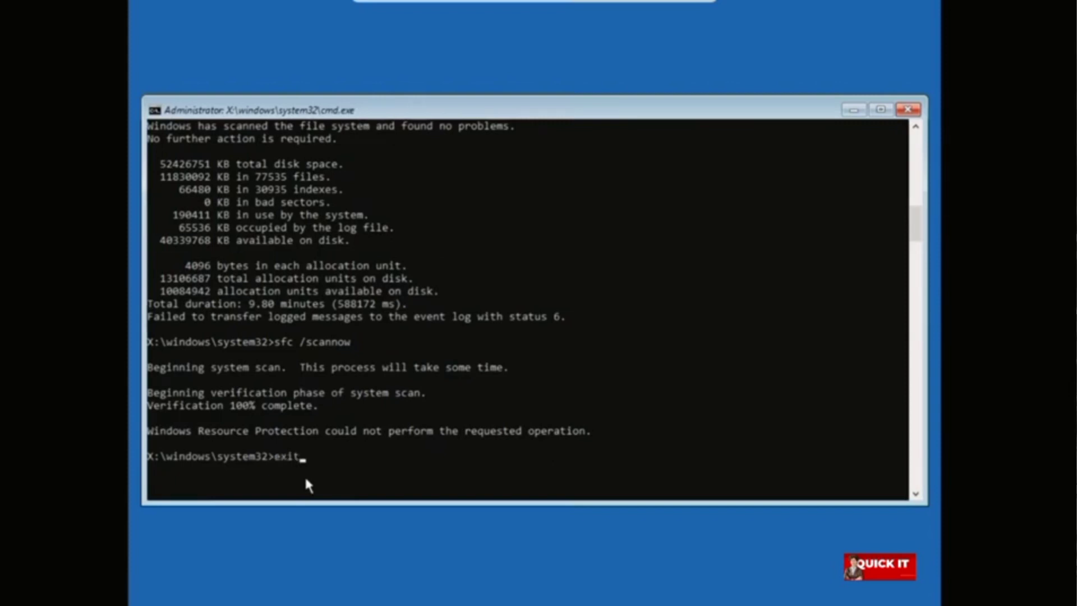
pyautogui.press('Return')
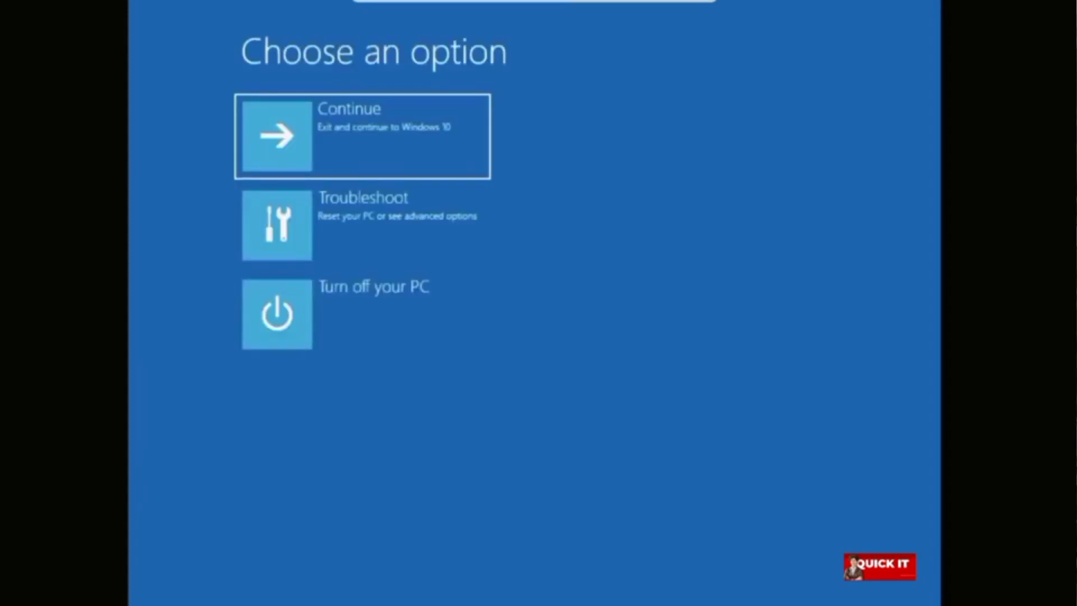
pyautogui.click(368, 119)
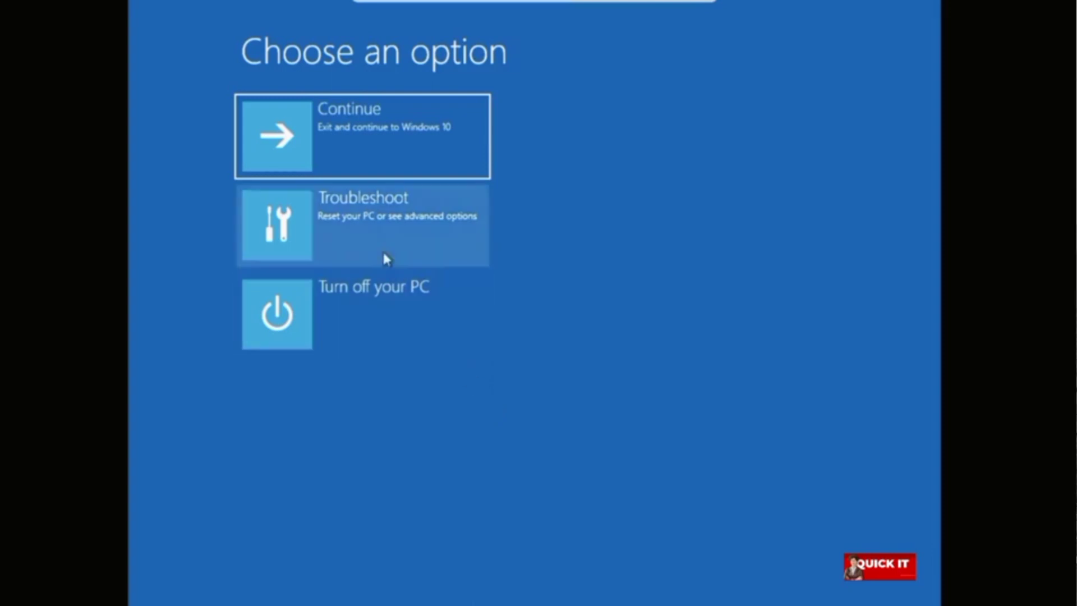
# - Open System Restore from the advanced troubleshooting options, choose the listed account and enter its account password
pyautogui.click(372, 224)
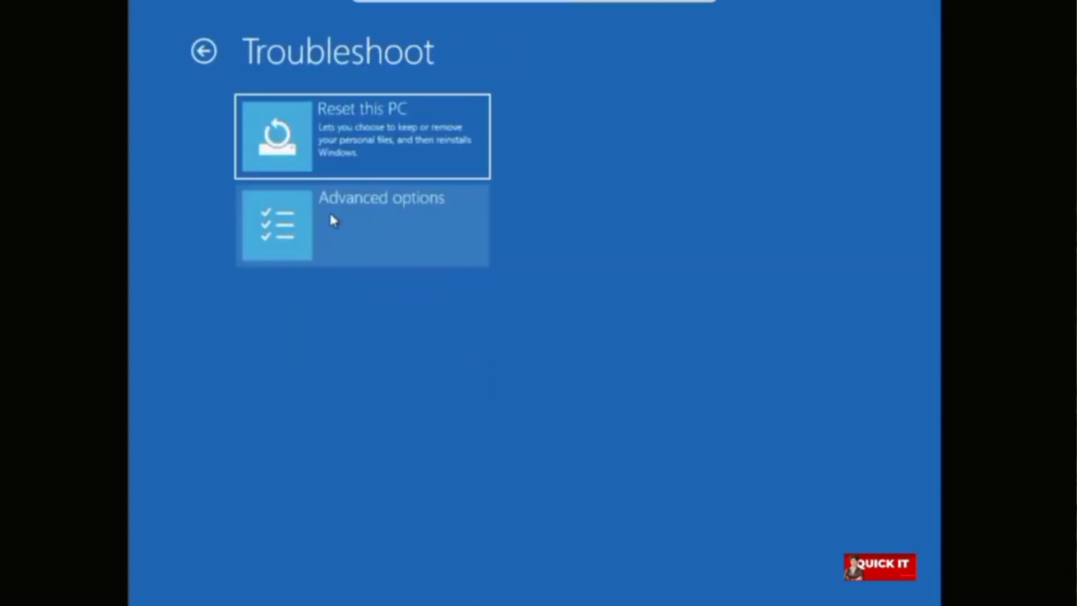
pyautogui.click(341, 224)
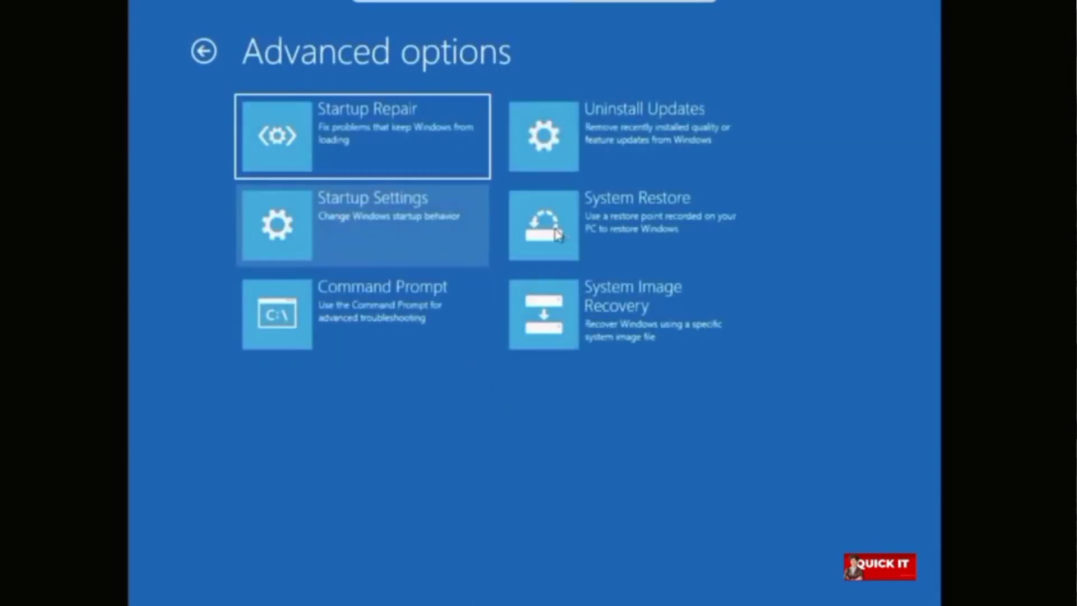
pyautogui.click(616, 230)
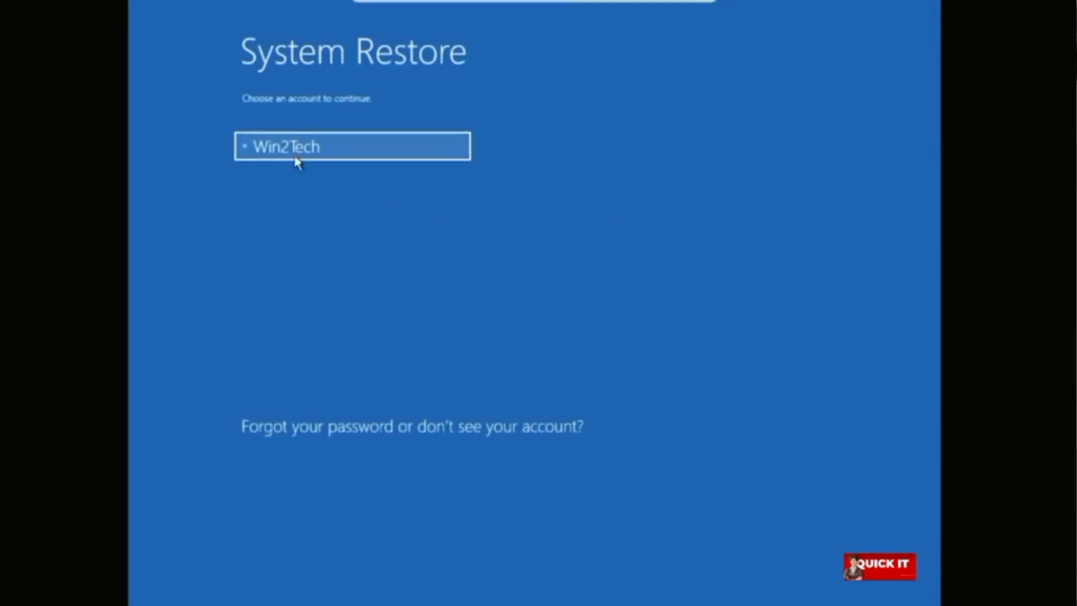
pyautogui.click(312, 157)
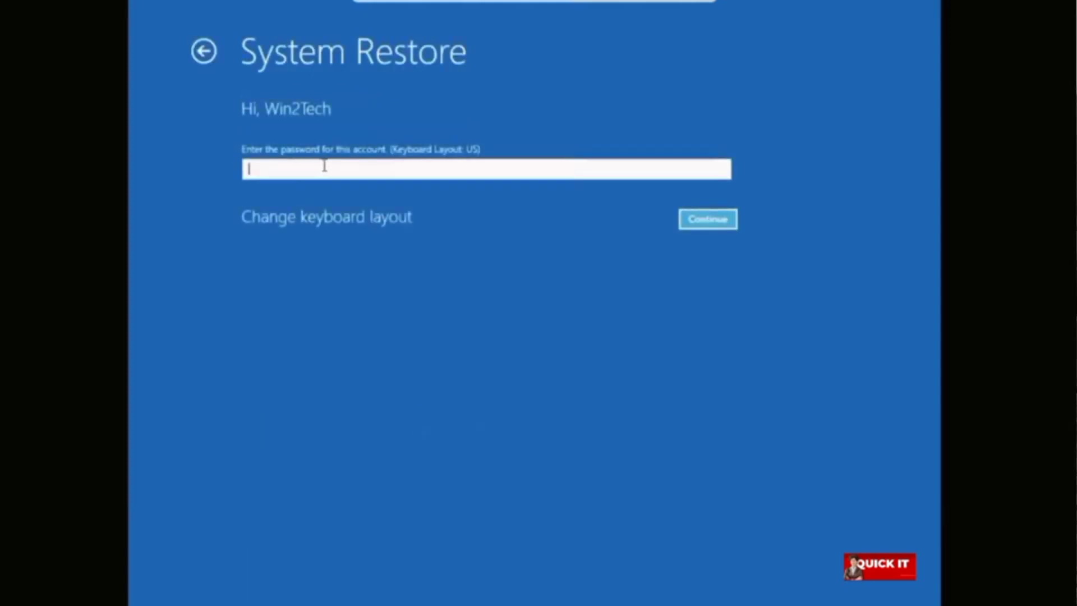
pyautogui.write('•••')
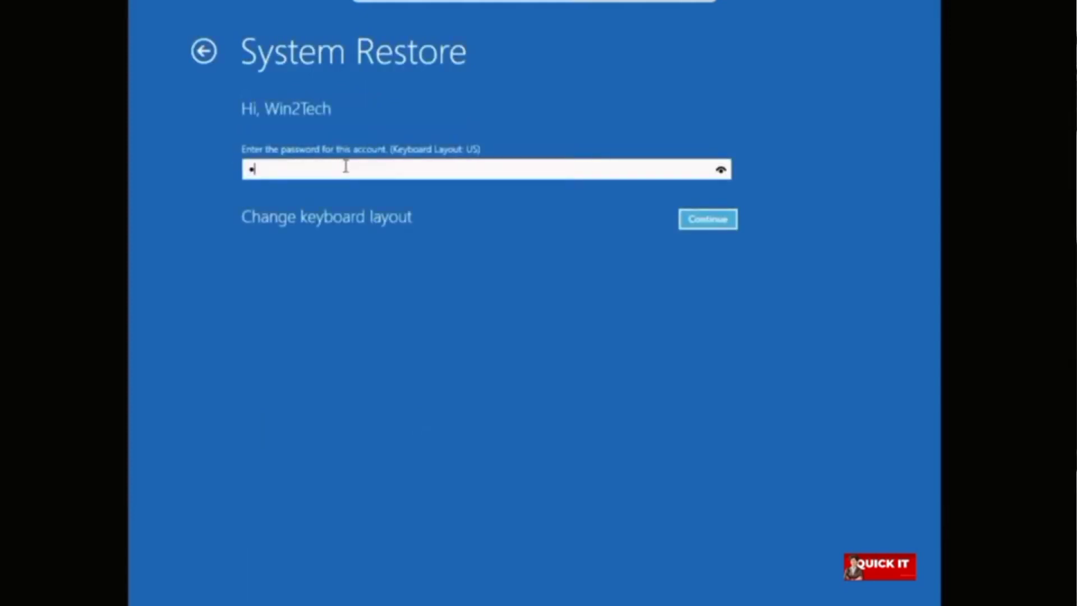
pyautogui.write('••')
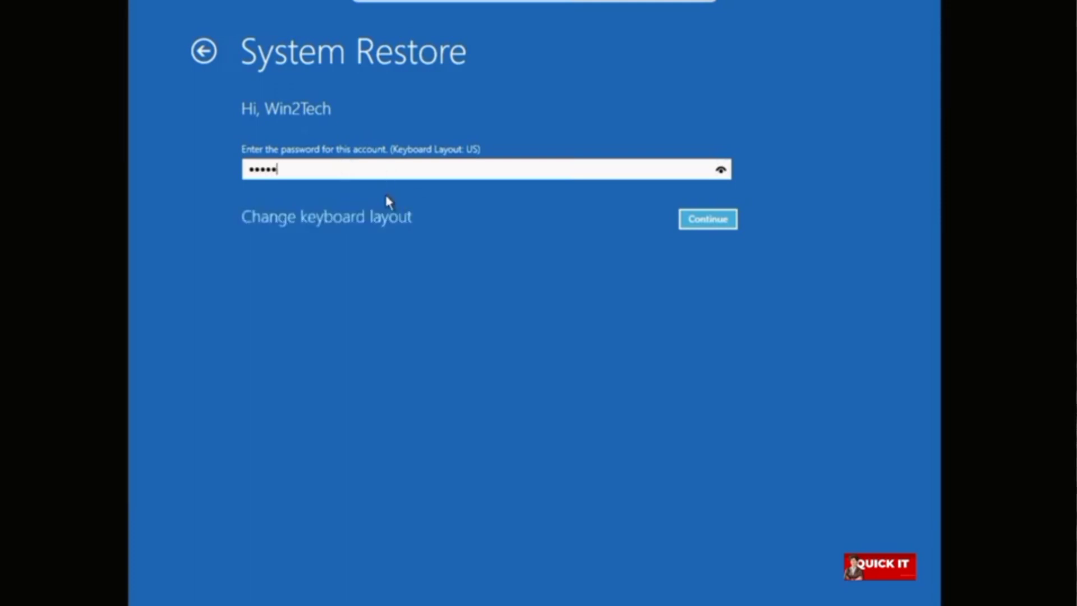
pyautogui.click(709, 218)
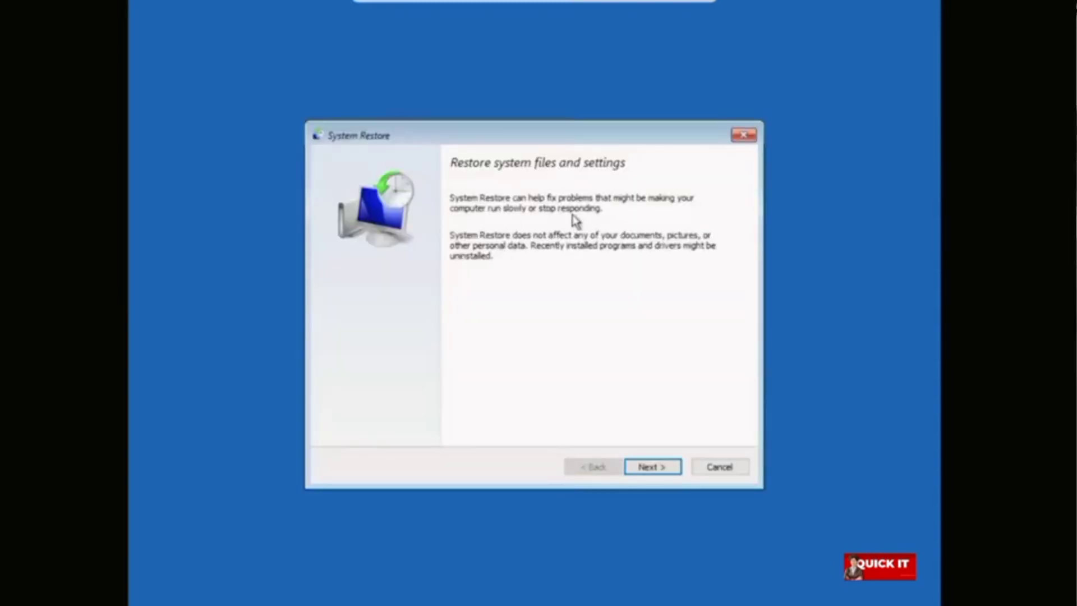
pyautogui.click(656, 470)
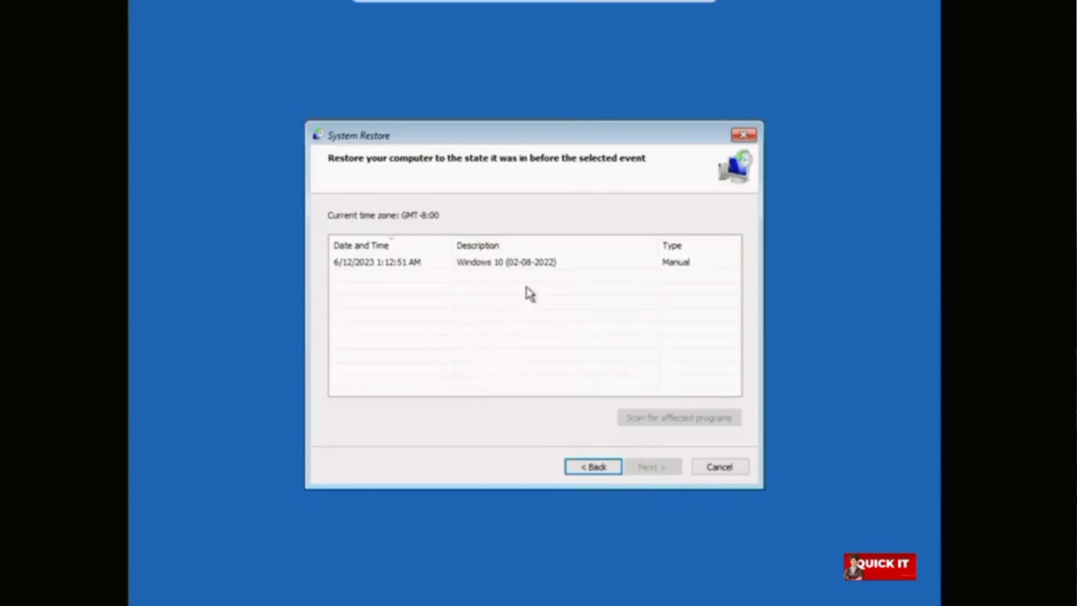
pyautogui.click(513, 264)
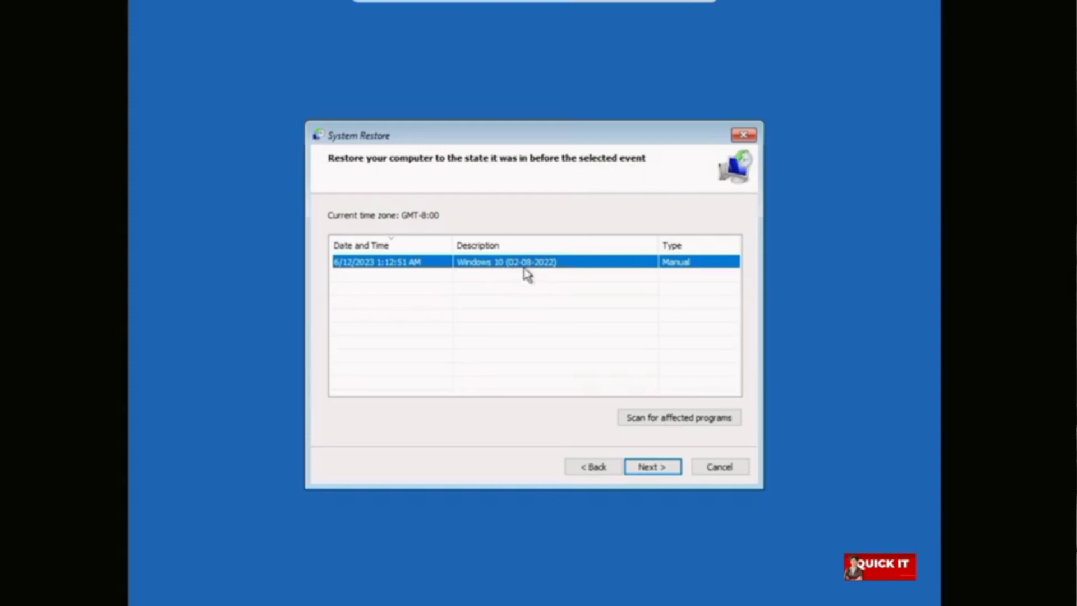
pyautogui.click(638, 468)
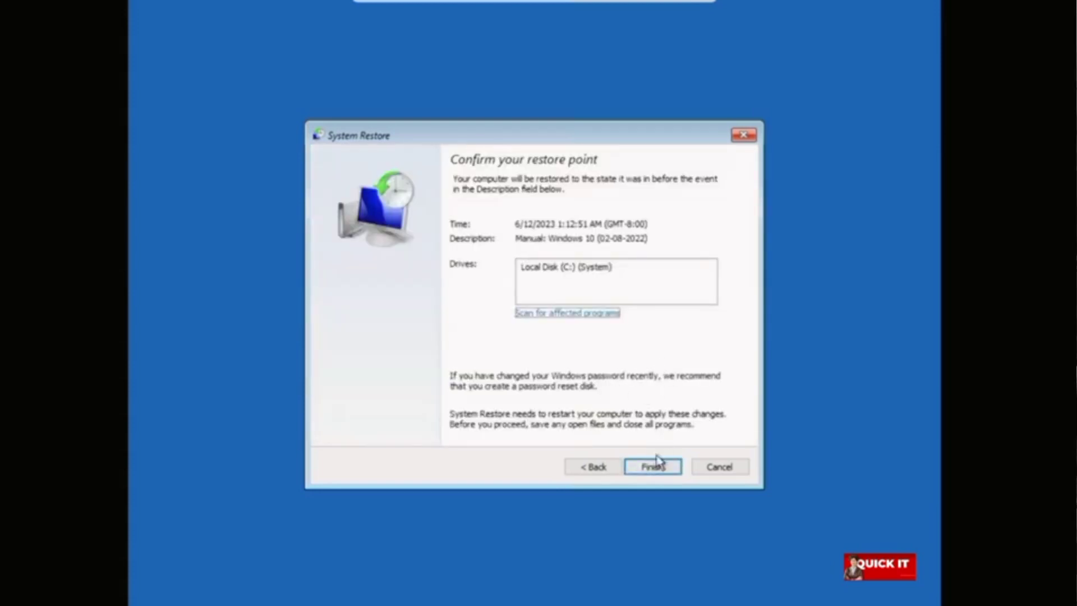
pyautogui.click(656, 467)
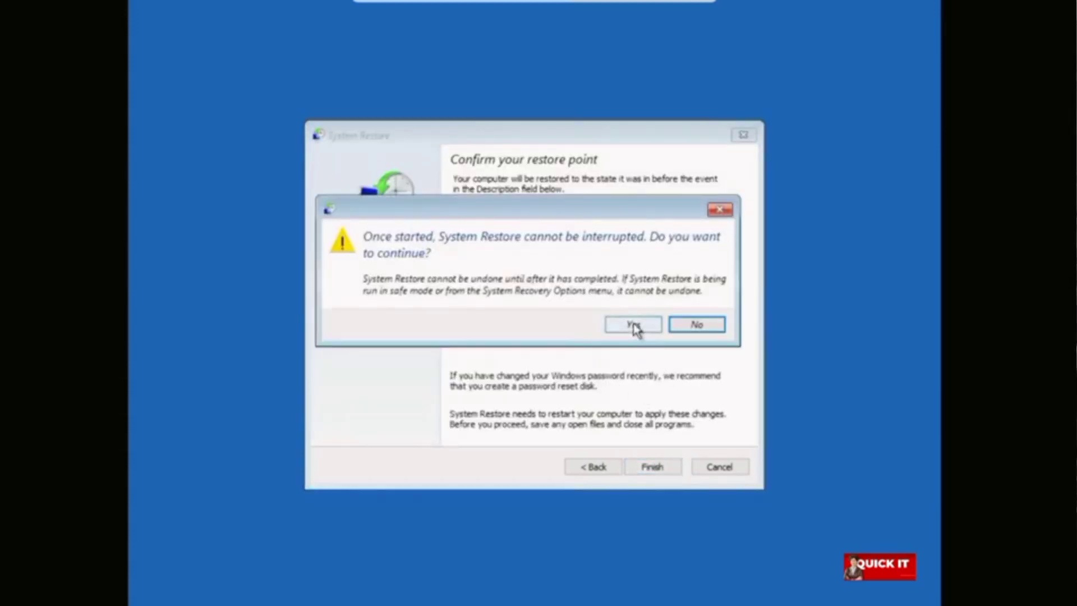
pyautogui.click(627, 327)
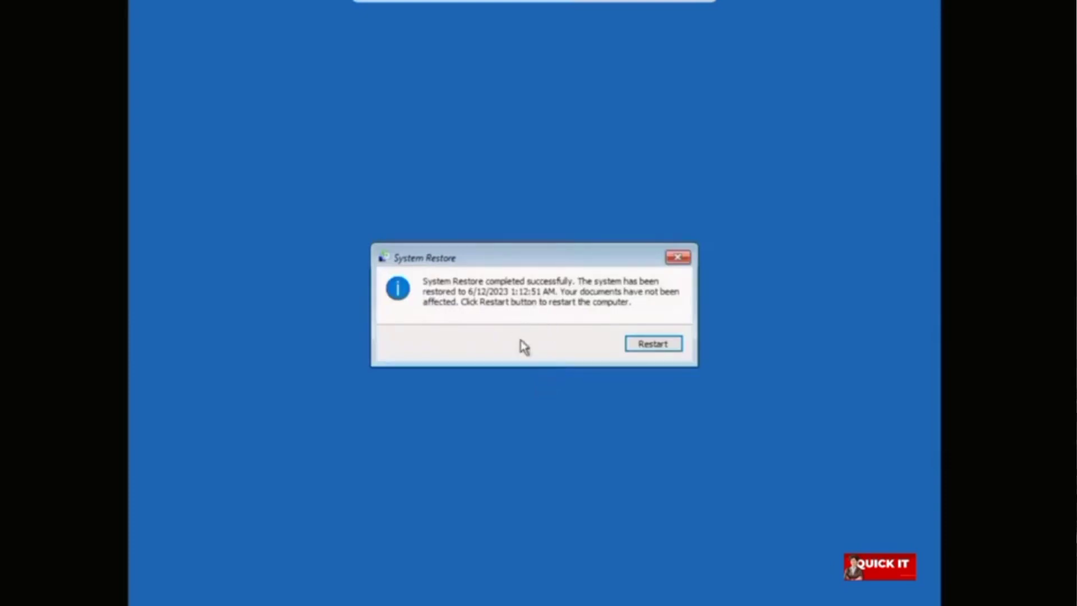
pyautogui.click(640, 342)
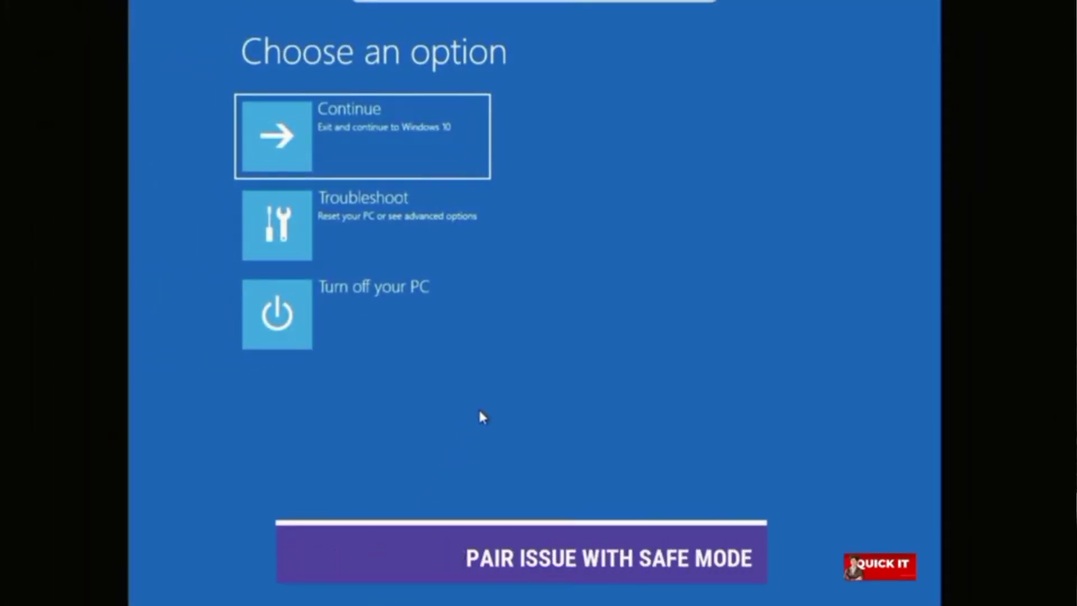
# - Restart through Startup Settings into Safe Mode with Networking and sign in with the account password
pyautogui.click(345, 228)
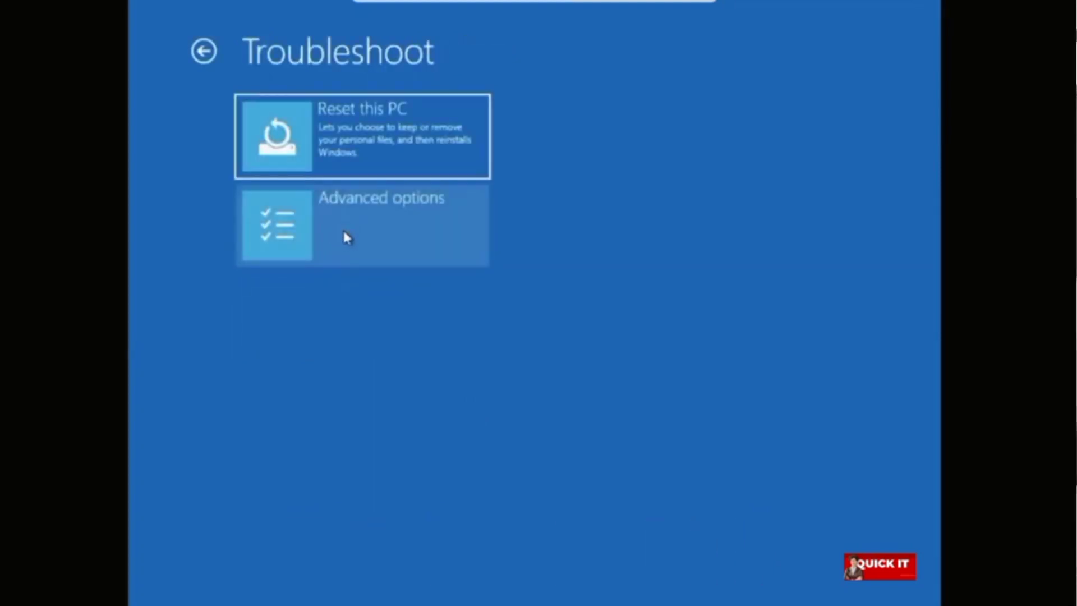
pyautogui.click(346, 235)
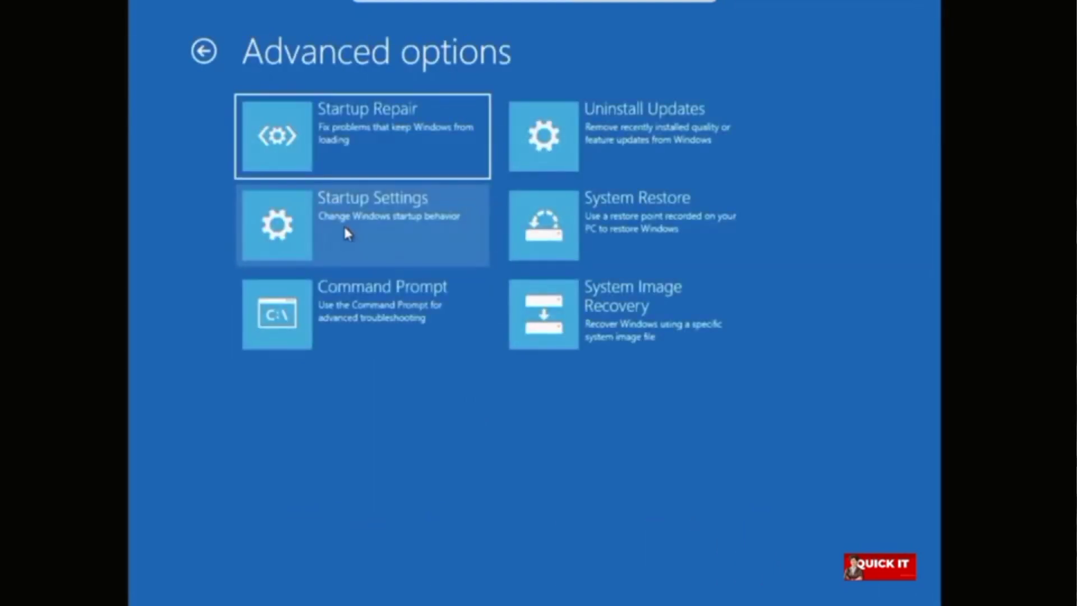
pyautogui.click(362, 220)
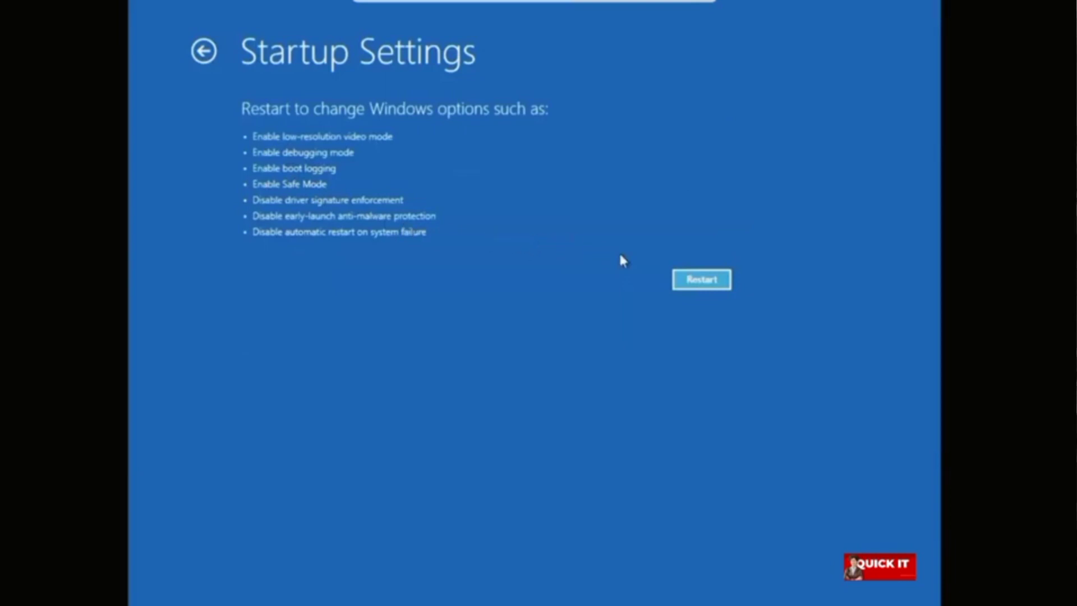
pyautogui.click(696, 284)
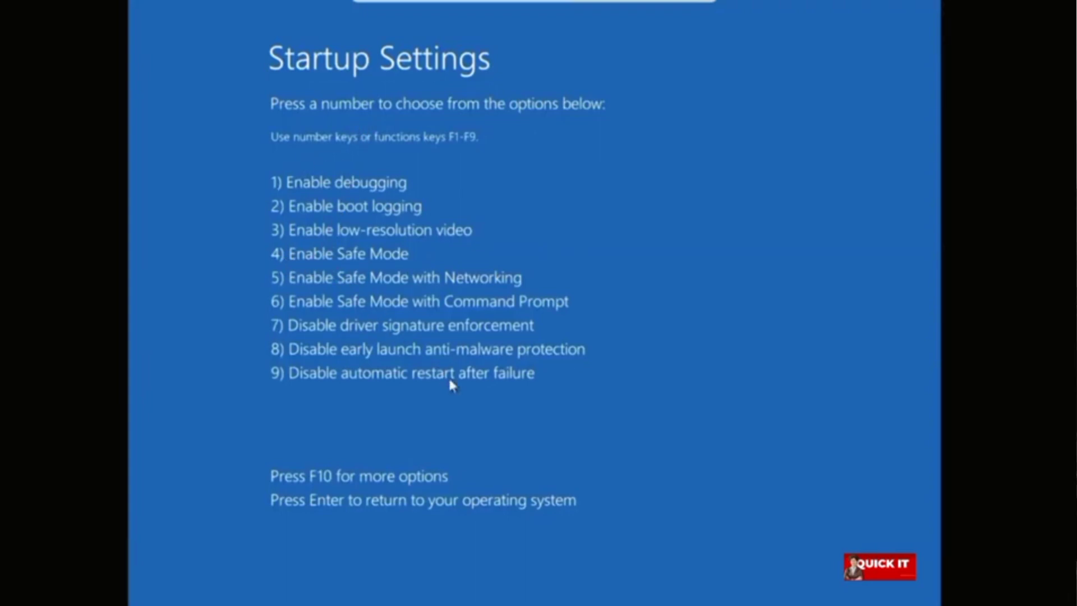
pyautogui.press('5')
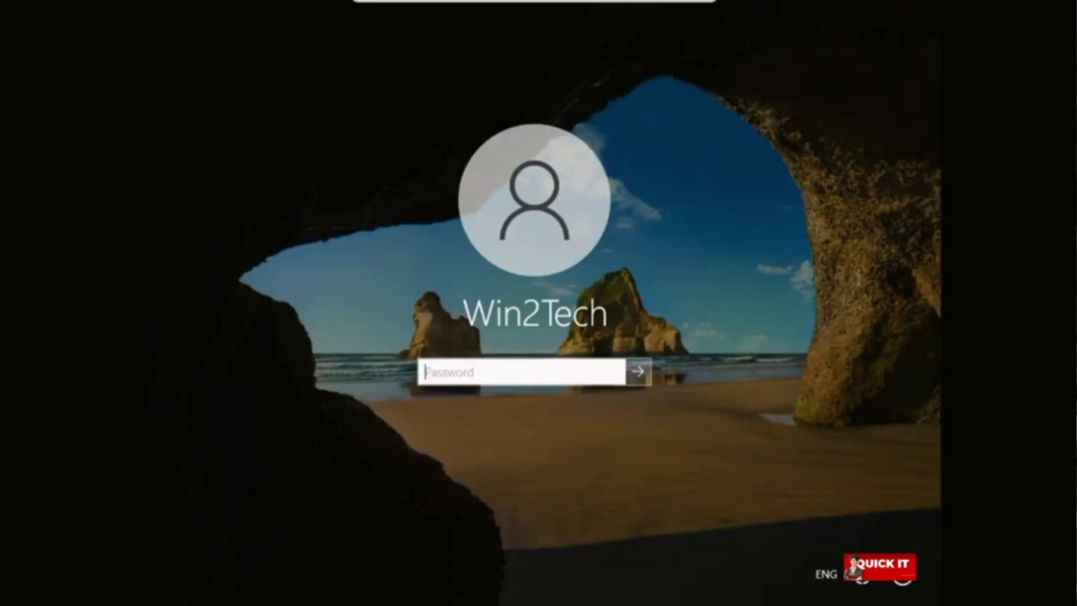
pyautogui.write('•••••')
pyautogui.press('Return')
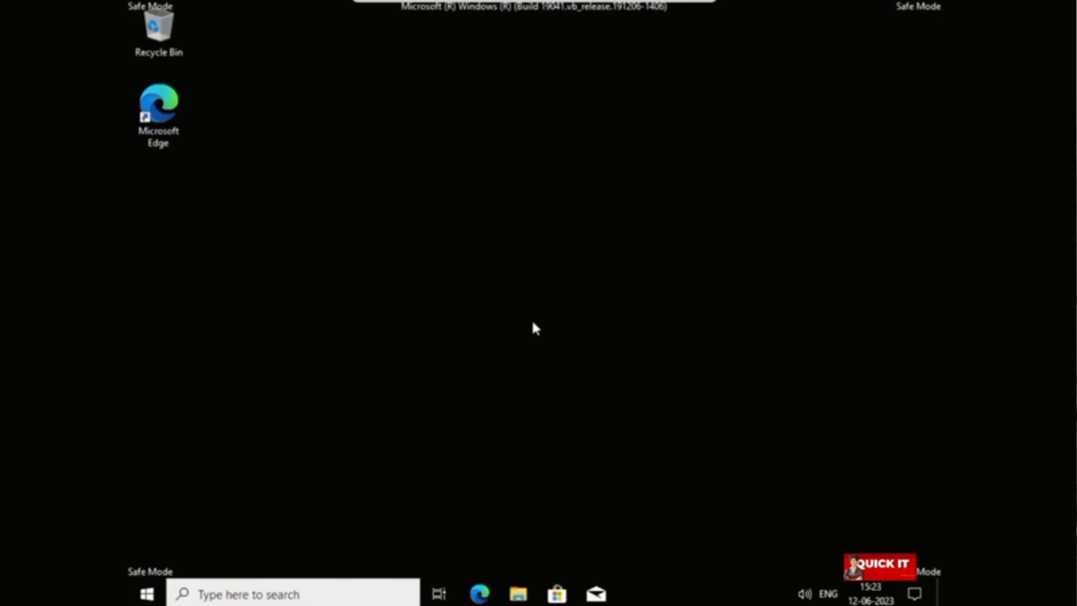
# - Open the properties of Local Disk (C:) in File Explorer and start Disk Cleanup for that drive
pyautogui.click(517, 593)
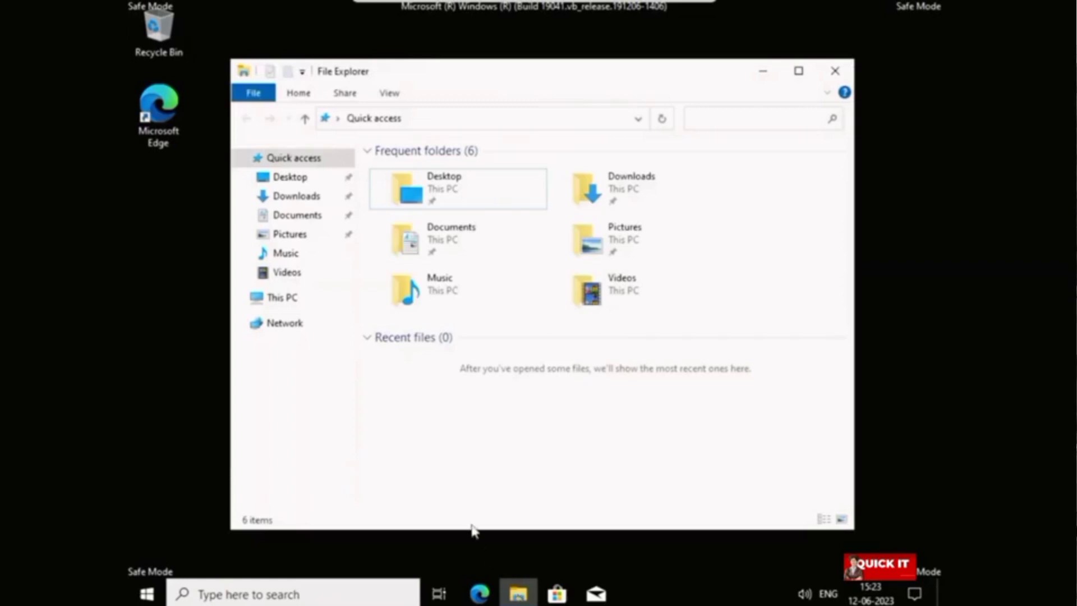
pyautogui.click(274, 303)
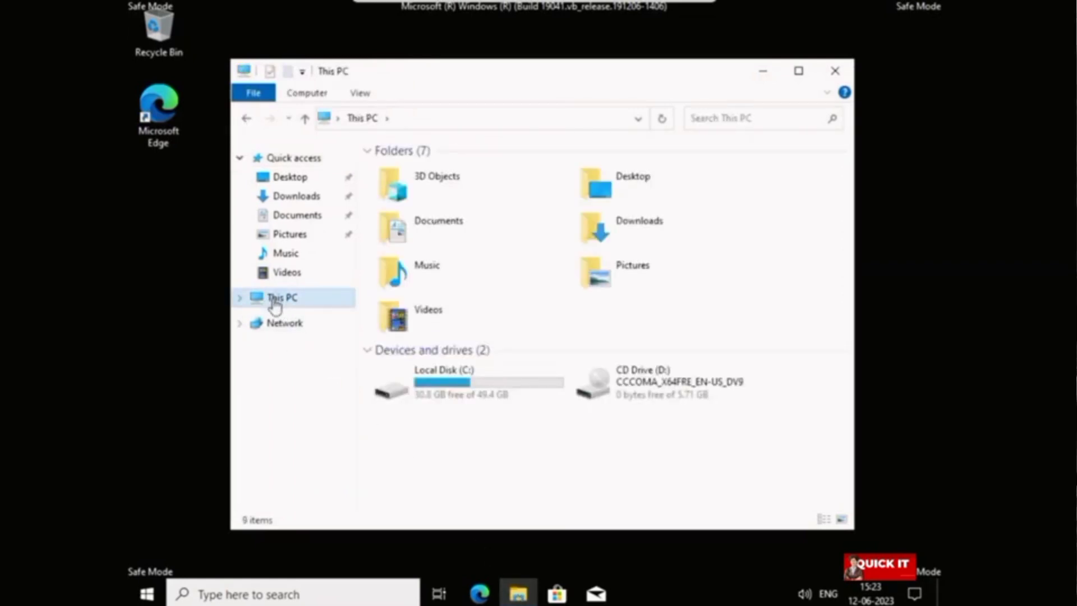
pyautogui.rightClick(453, 387)
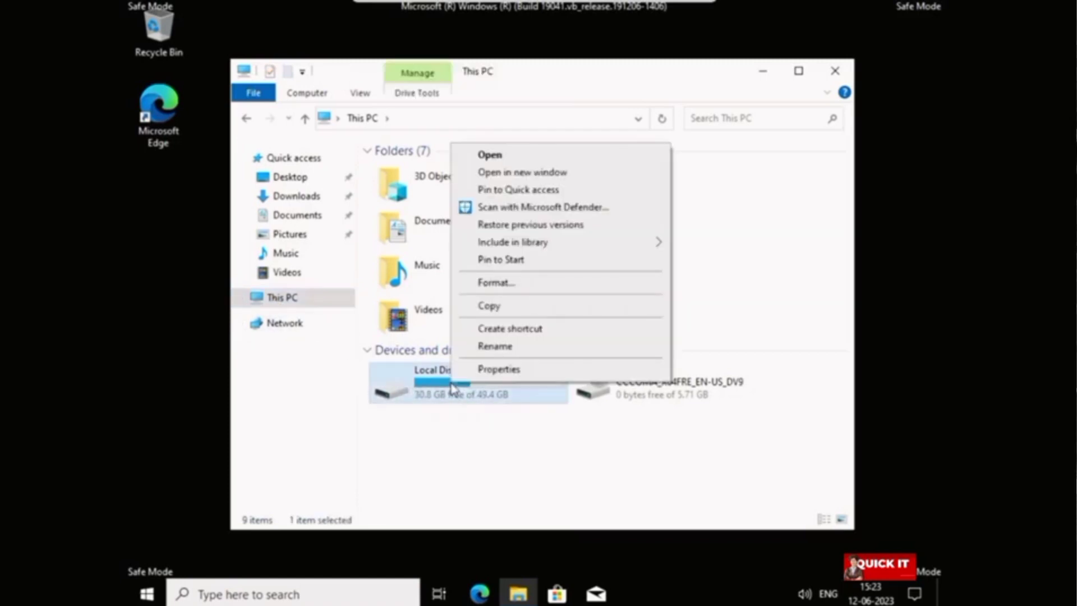
pyautogui.click(505, 372)
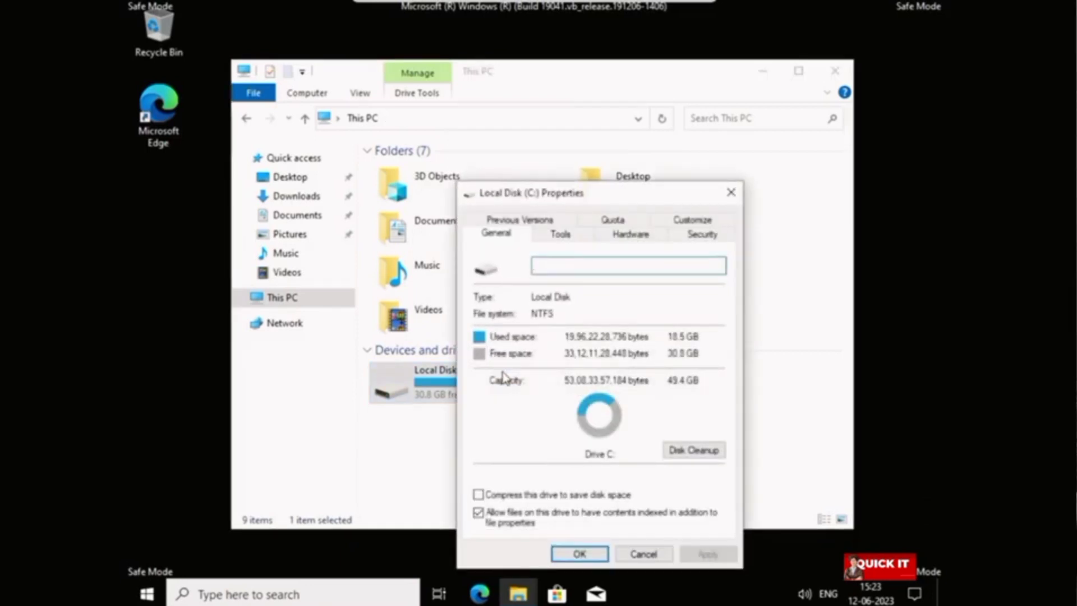
pyautogui.click(679, 454)
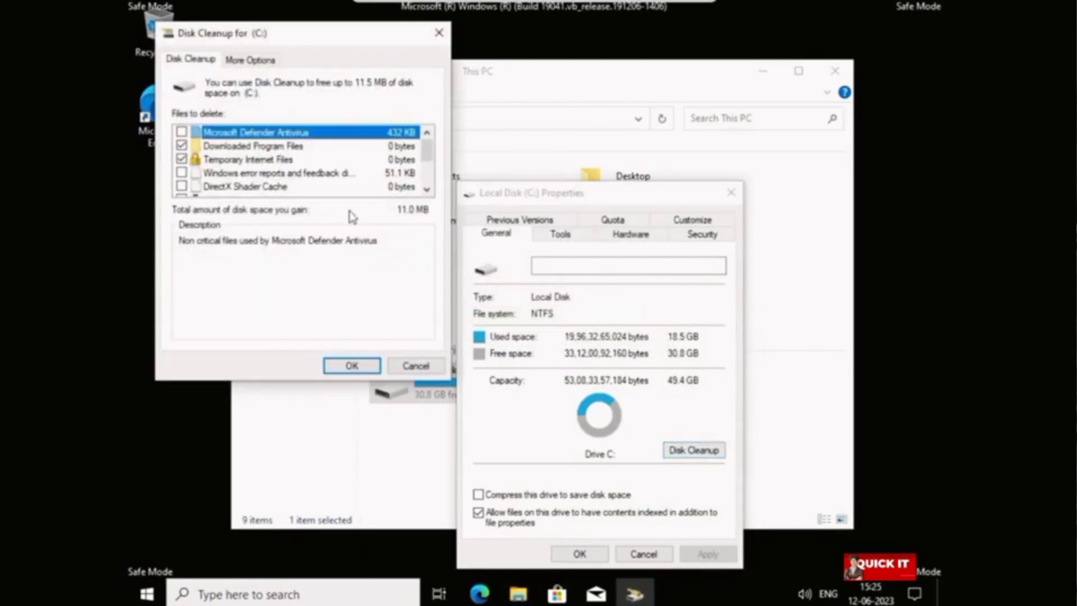
# - Clean up the error reports, shader cache, driver packages, language files, Recycle Bin, temporary files and thumbnails, and close the drive properties and File Explorer
pyautogui.click(181, 173)
pyautogui.scroll(-1, 187, 192)
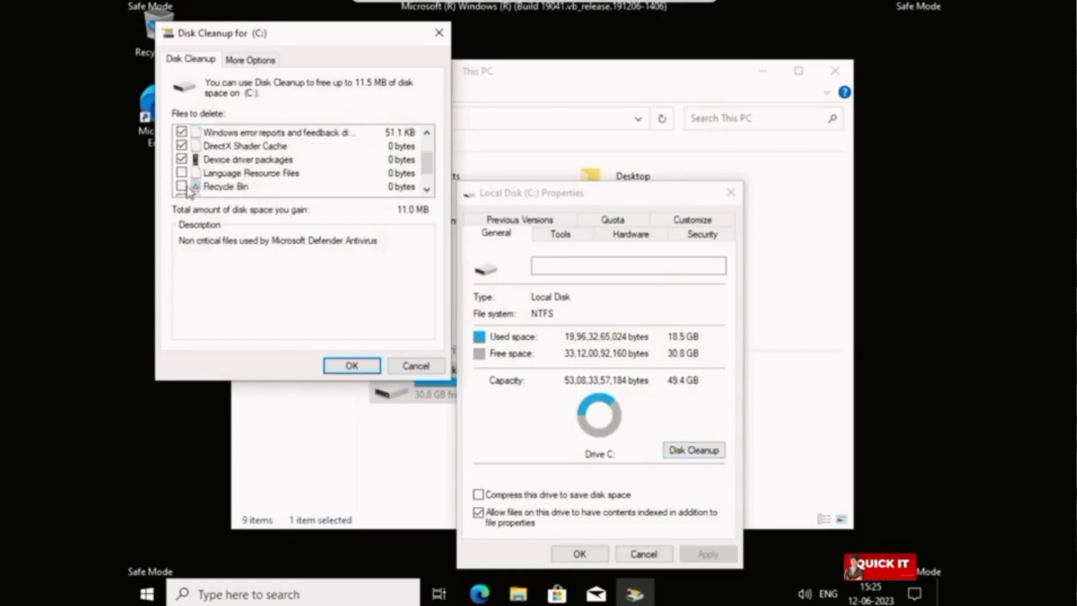
pyautogui.scroll(-1, 194, 187)
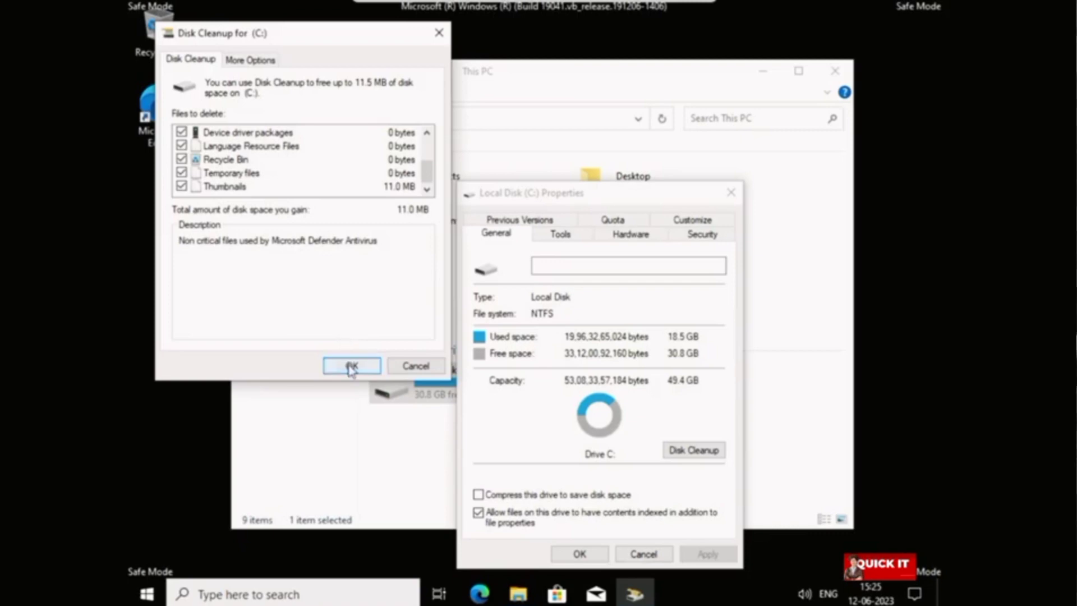
pyautogui.click(351, 366)
pyautogui.click(558, 306)
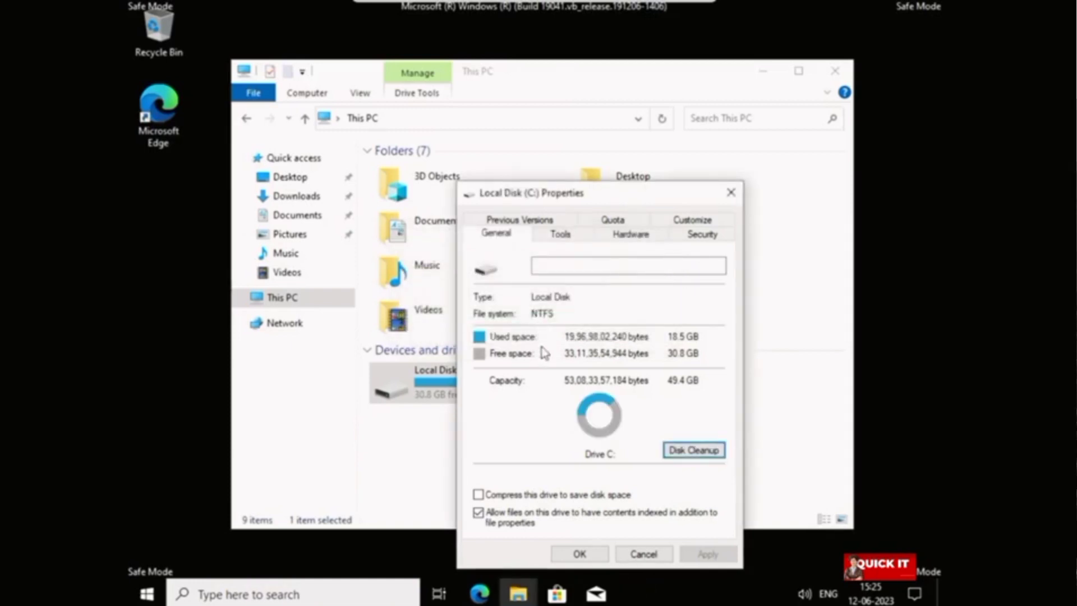
pyautogui.click(581, 555)
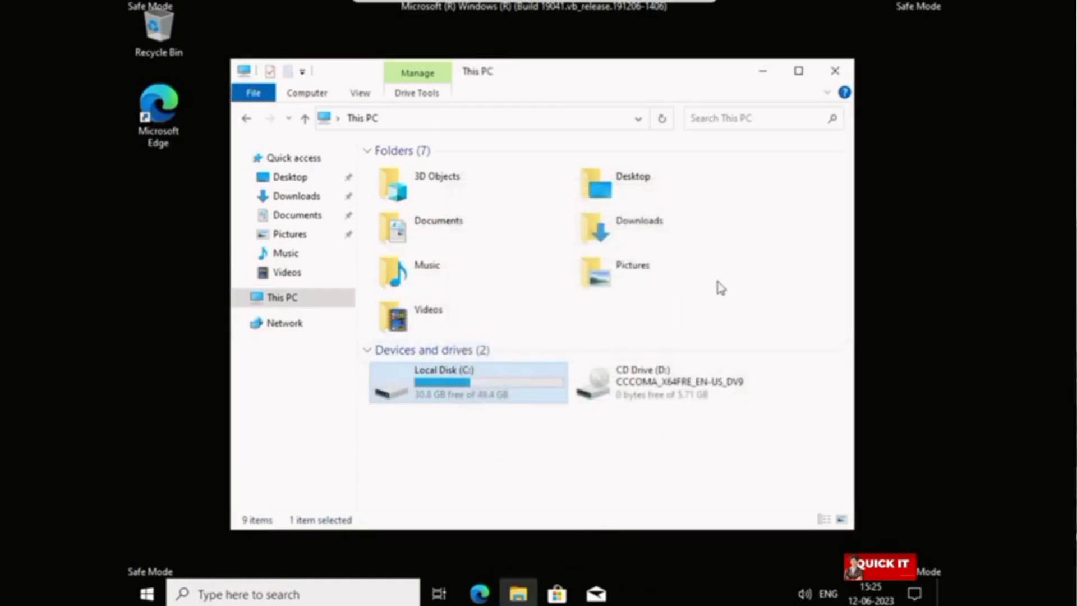
pyautogui.click(835, 71)
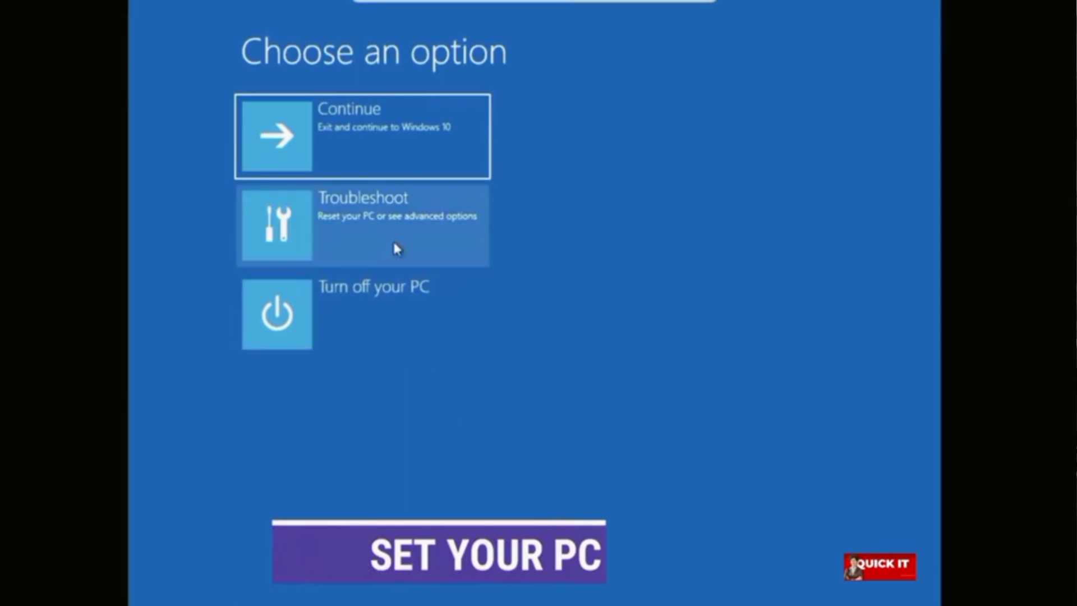
# - Start Reset this PC from the troubleshooting options and choose to keep personal files
pyautogui.click(363, 234)
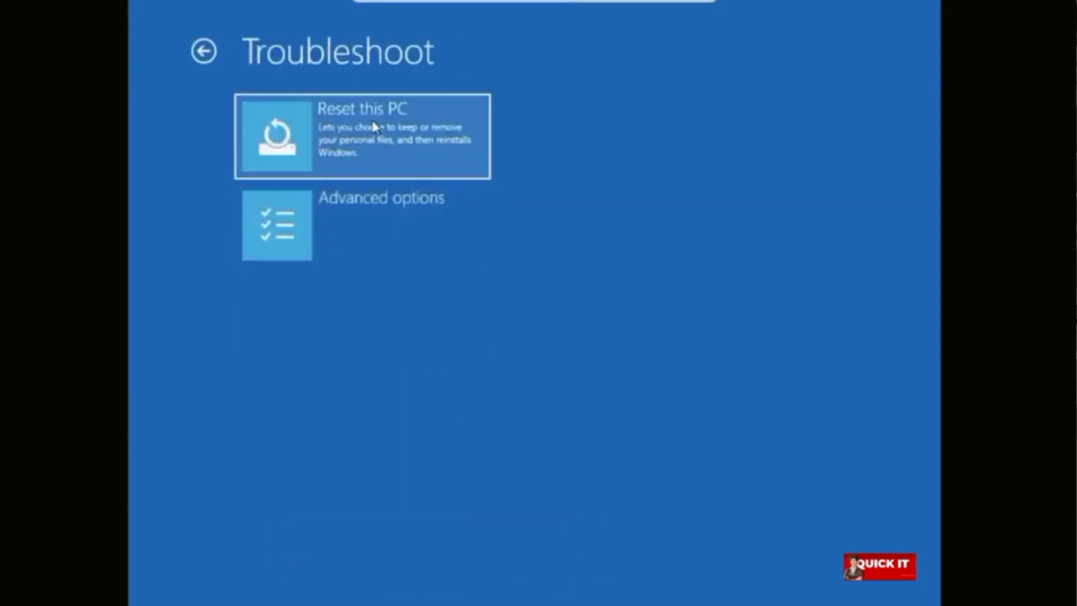
pyautogui.click(374, 137)
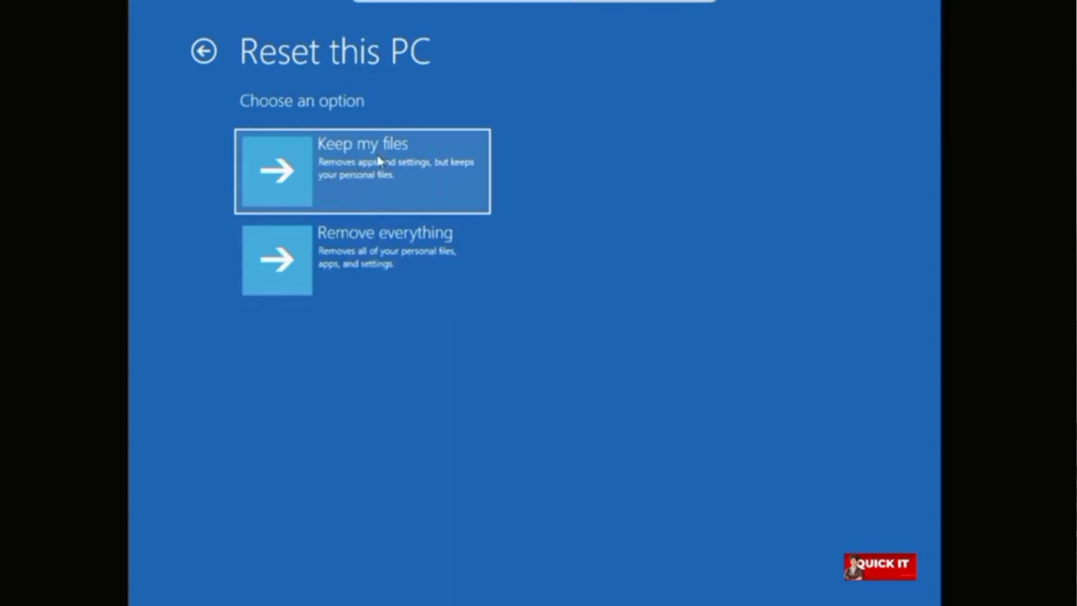
pyautogui.click(357, 177)
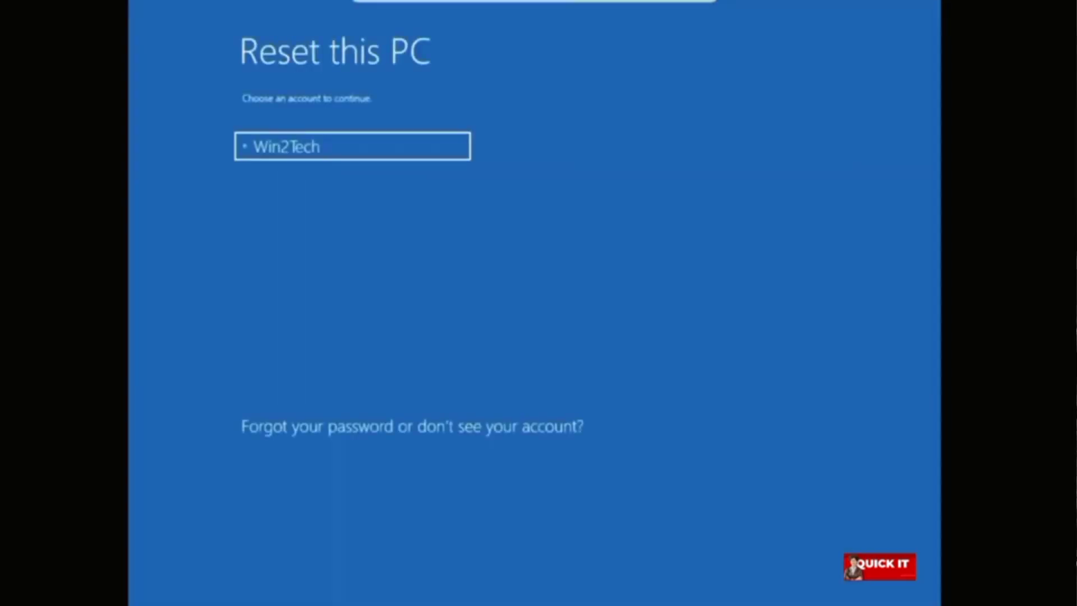
# - Choose the account for the reset, enter its account password and select Local reinstall
pyautogui.click(355, 149)
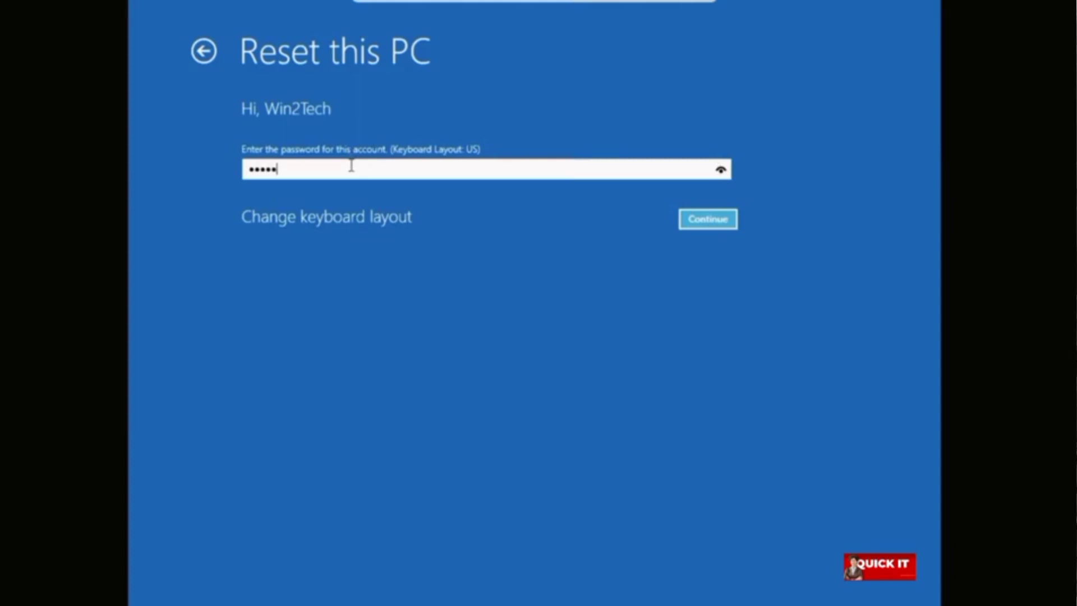
pyautogui.press('Return')
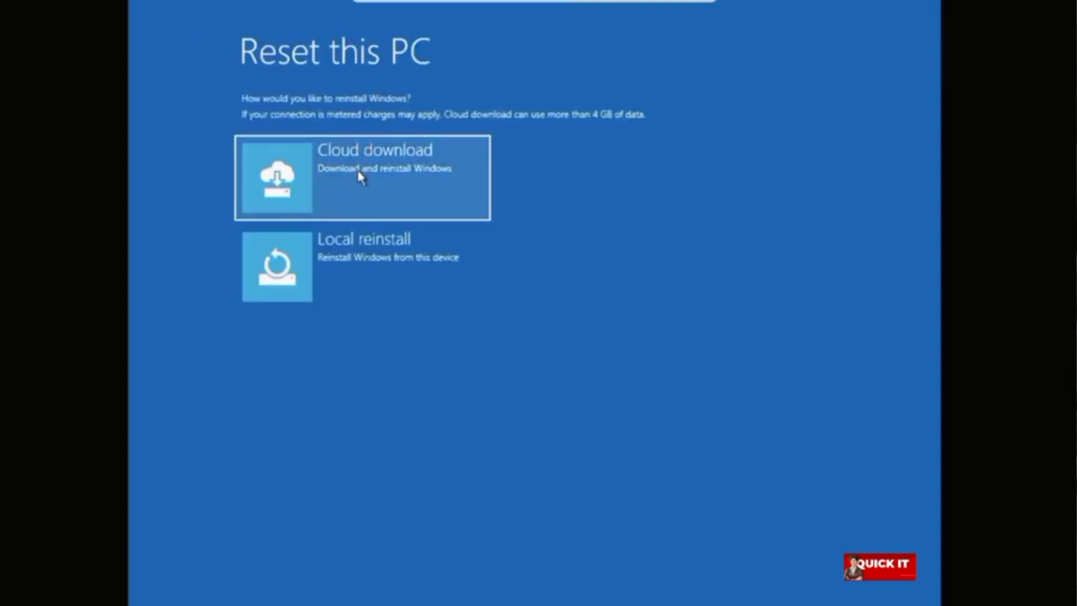
pyautogui.click(362, 269)
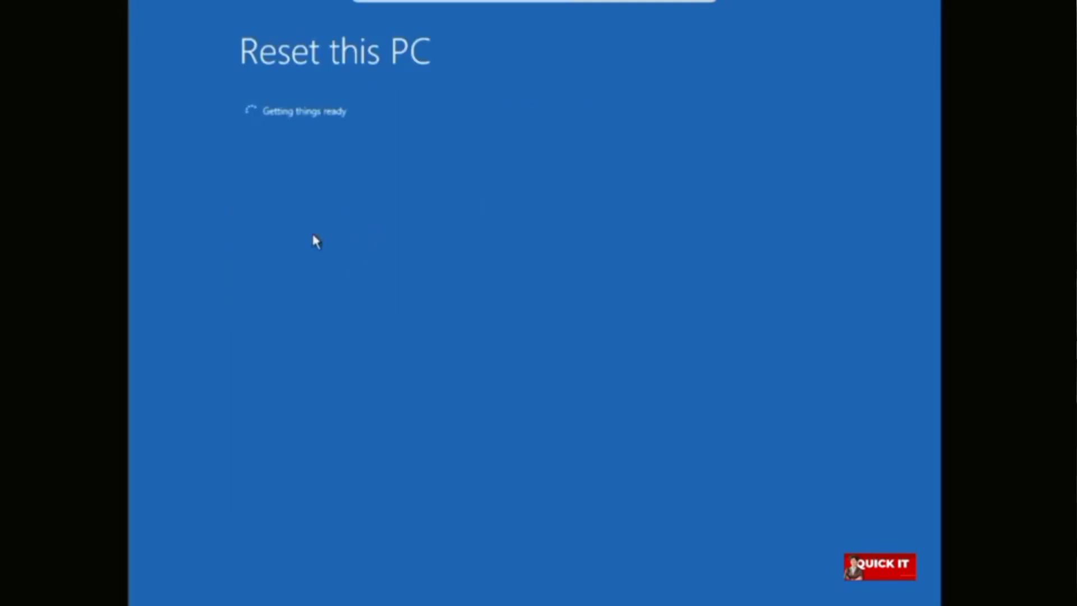